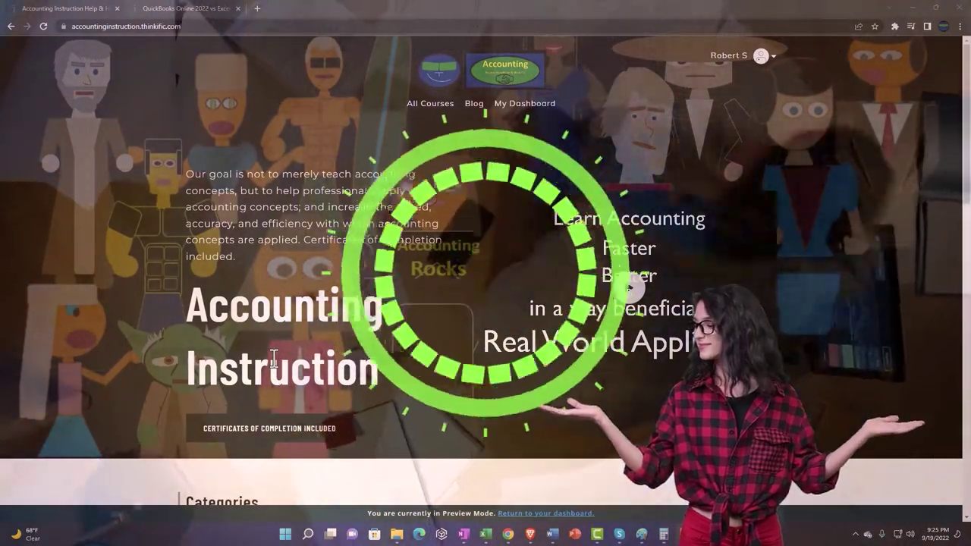
# Browse the accounting course categories and view the lesson sections of the QuickBooks Online 2022 course
pyautogui.scroll(-2, 137, 422)
pyautogui.scroll(-5, 137, 423)
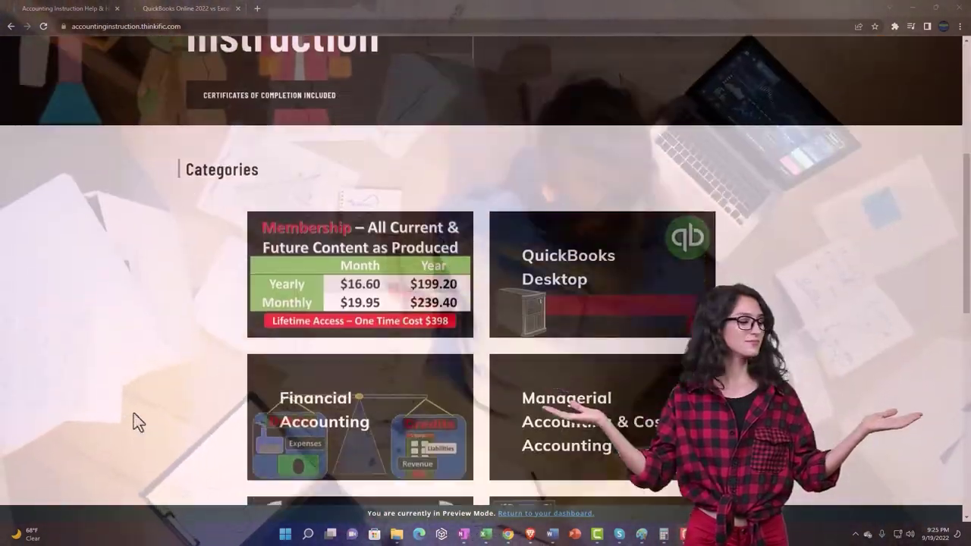
pyautogui.scroll(-6, 133, 414)
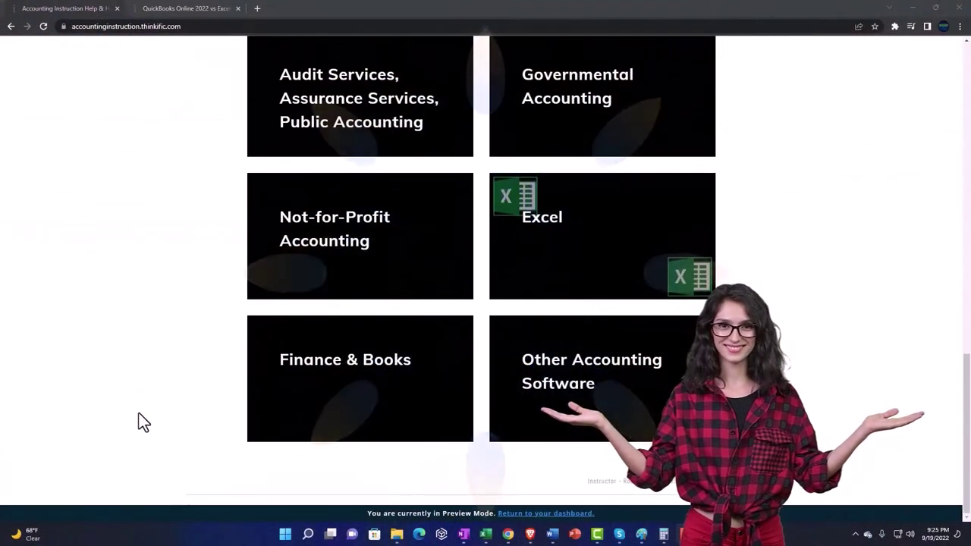
pyautogui.click(173, 8)
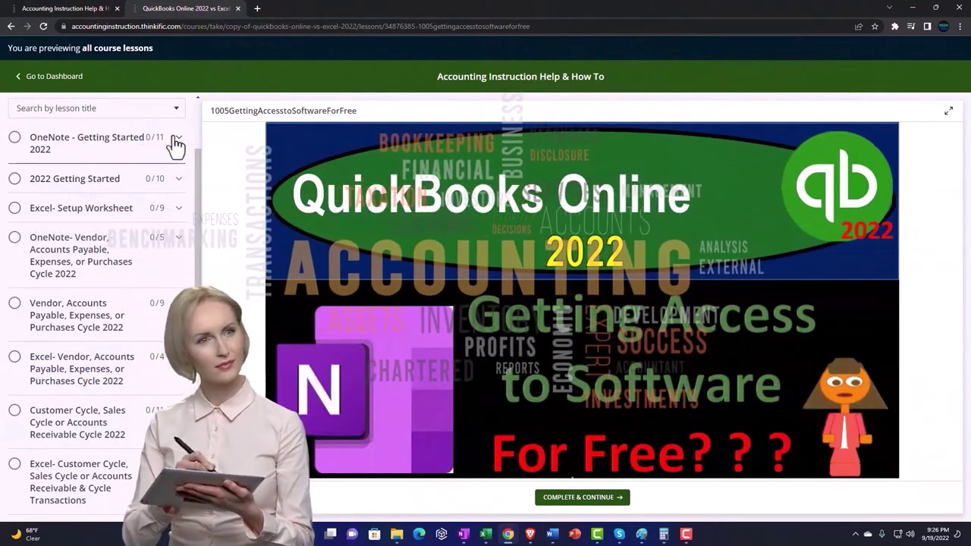
pyautogui.click(176, 141)
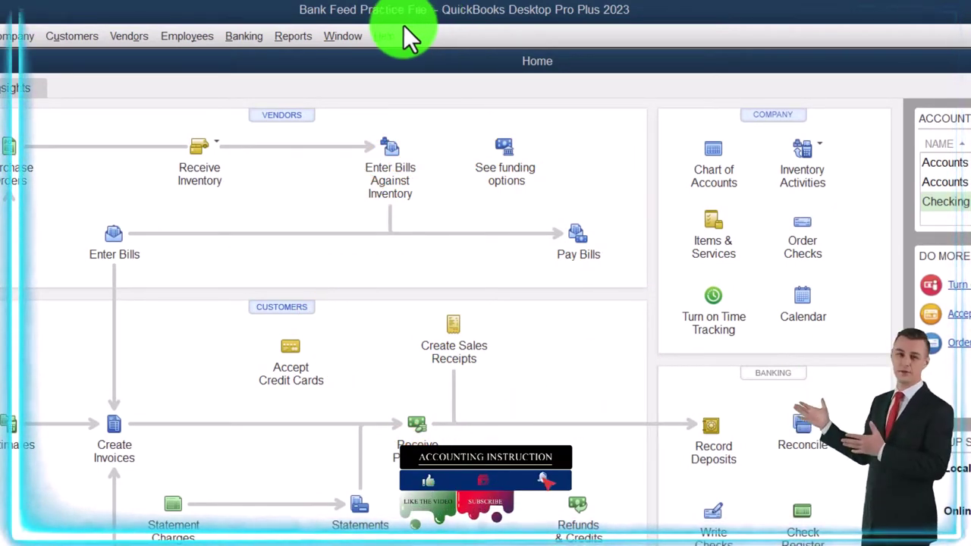
# Set the icon bar to hidden and open the Profit & Loss Standard report from the company and financial reports
pyautogui.click(89, 36)
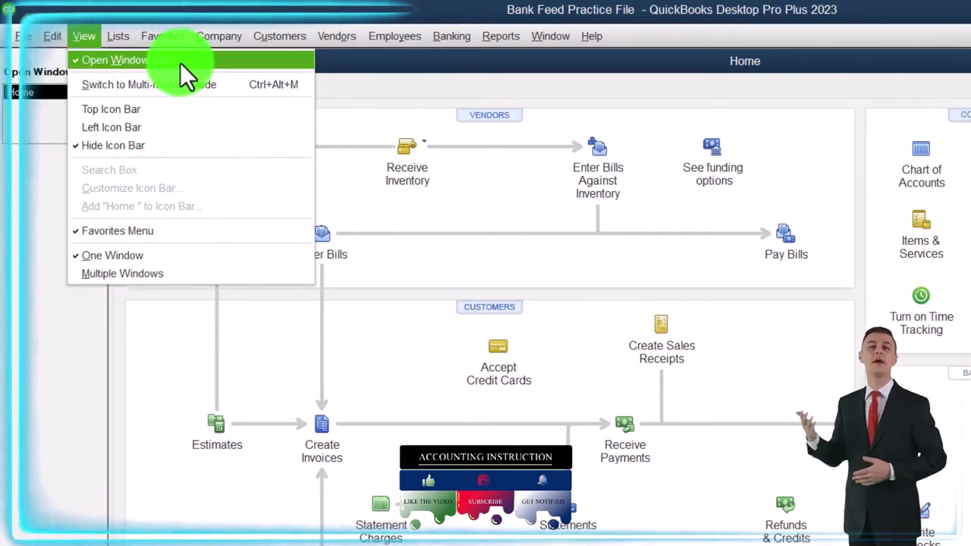
pyautogui.click(100, 146)
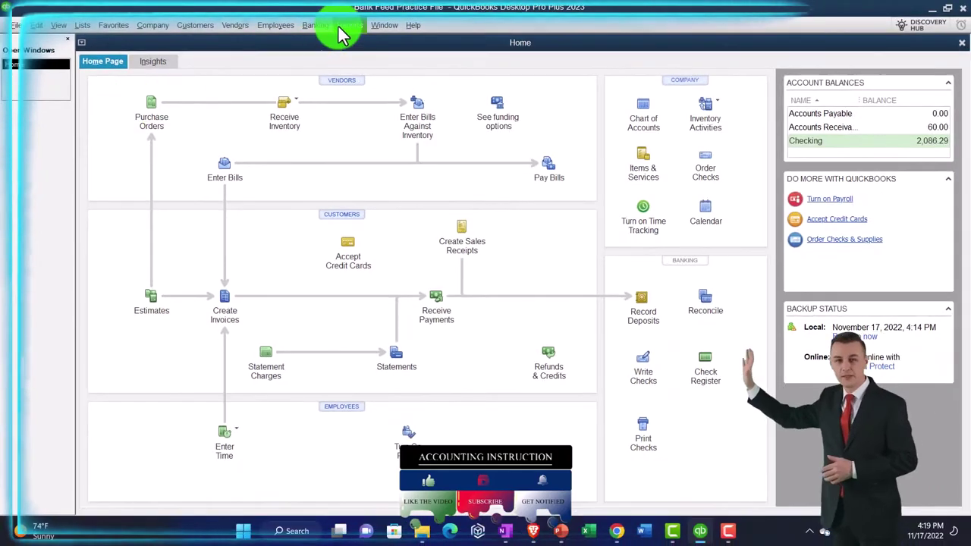
pyautogui.click(339, 29)
pyautogui.moveTo(451, 139)
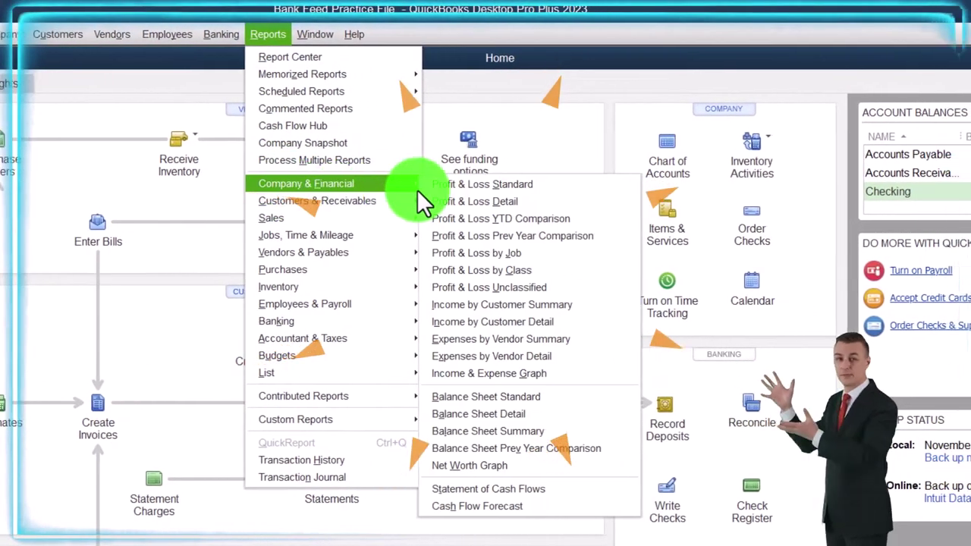
pyautogui.click(572, 184)
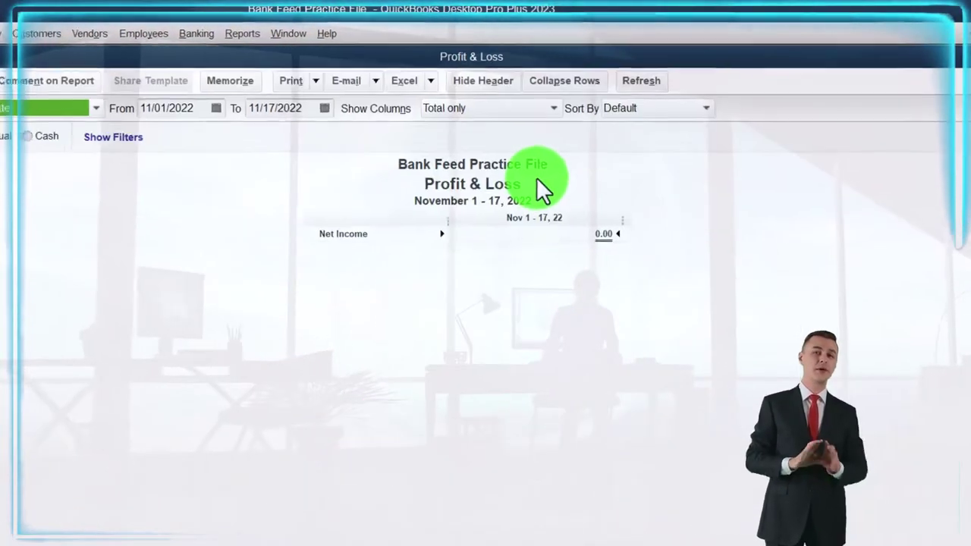
# Set the Profit & Loss report's date range from 01/01/2022 to 12/31/2022
pyautogui.press('Tab')
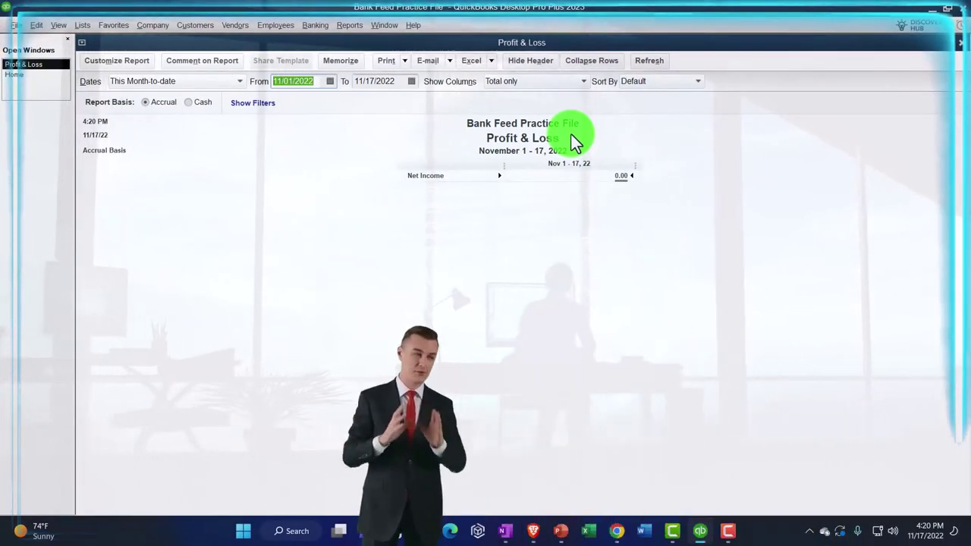
pyautogui.write('010122')
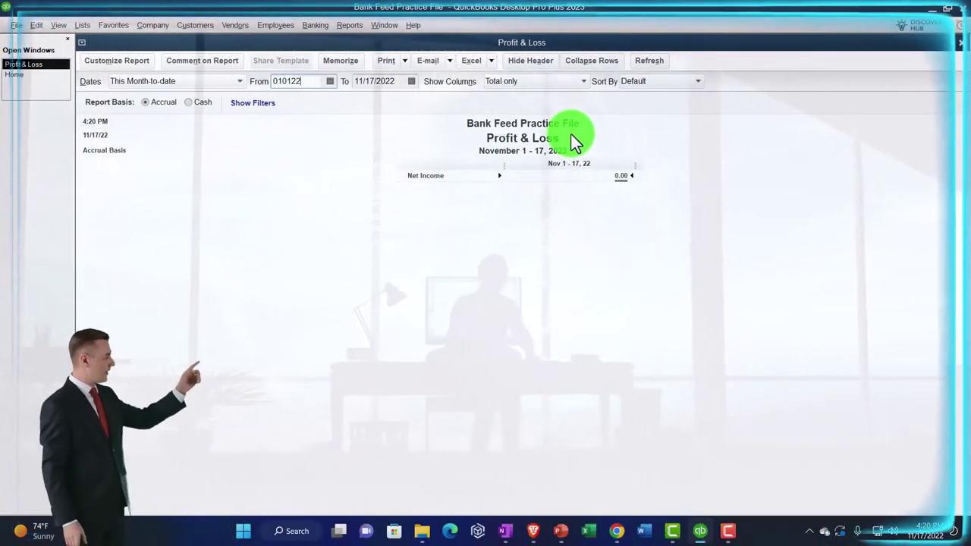
pyautogui.press('Tab')
pyautogui.write('123122')
pyautogui.press('Tab')
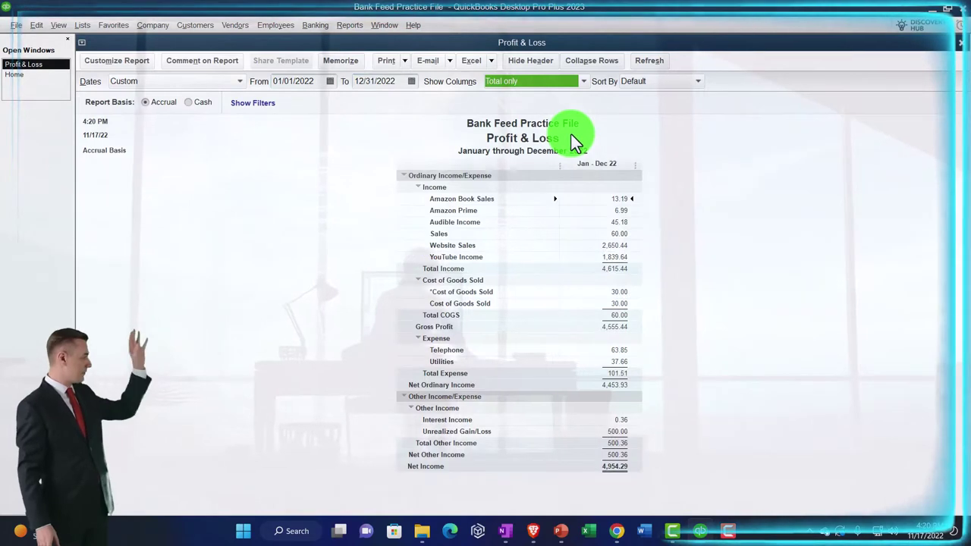
# Customize the Profit & Loss report's fonts to size 14, applying the change to all related fonts
pyautogui.click(141, 60)
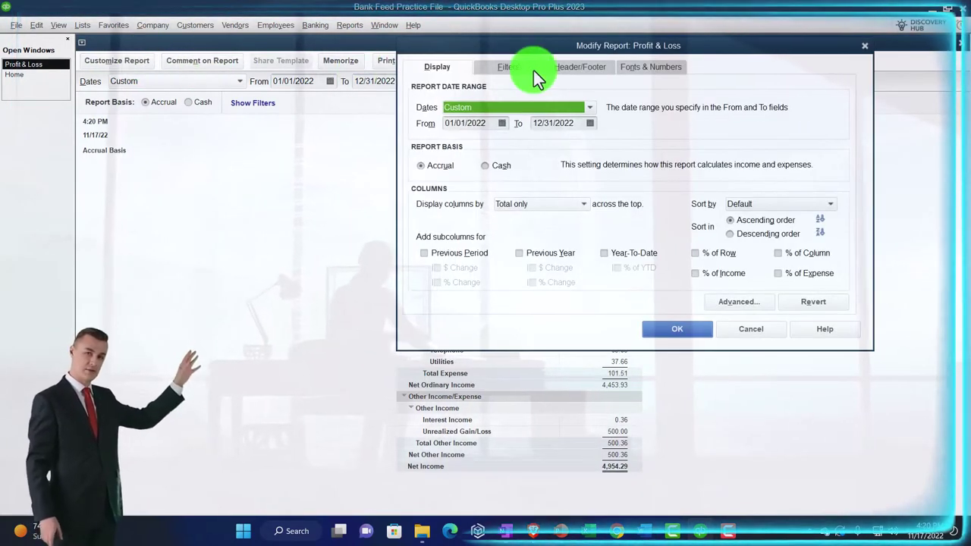
pyautogui.click(635, 70)
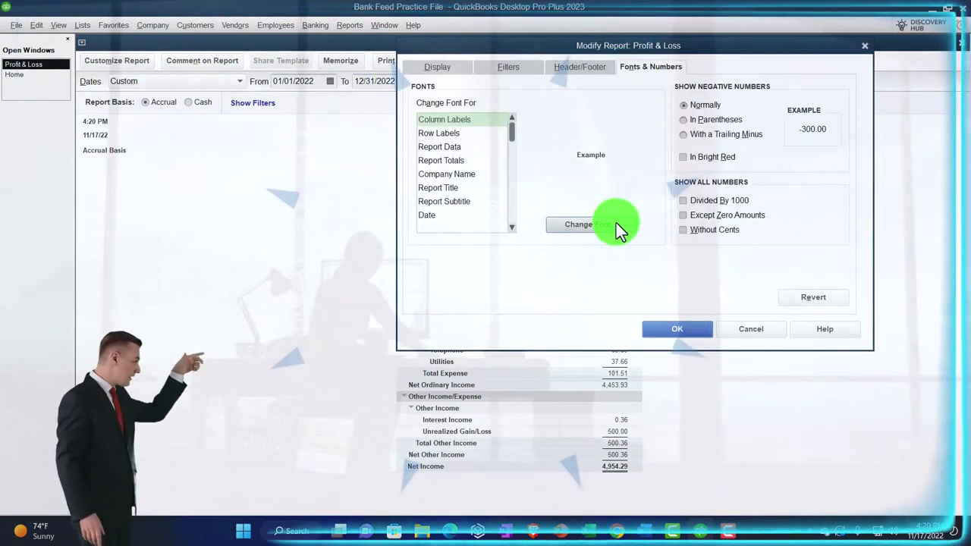
pyautogui.click(579, 224)
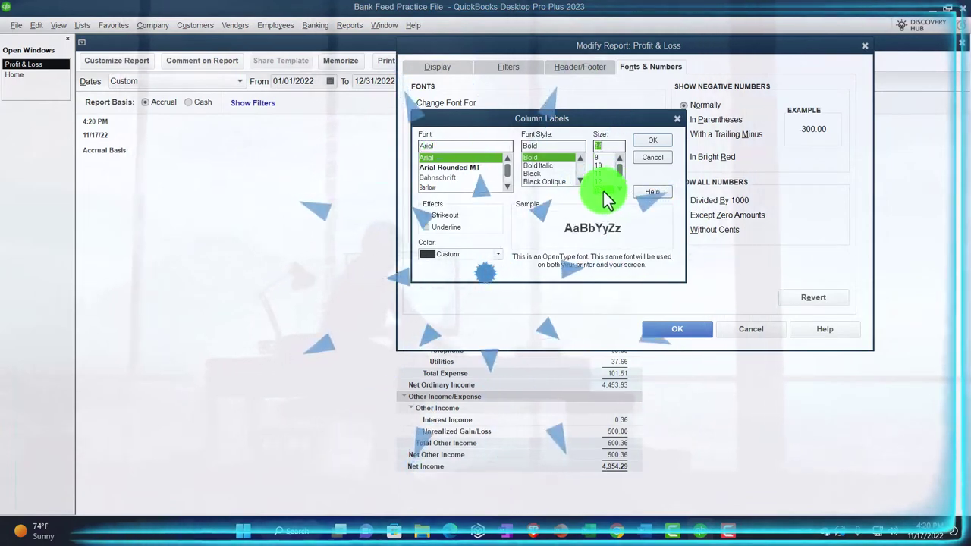
pyautogui.click(652, 140)
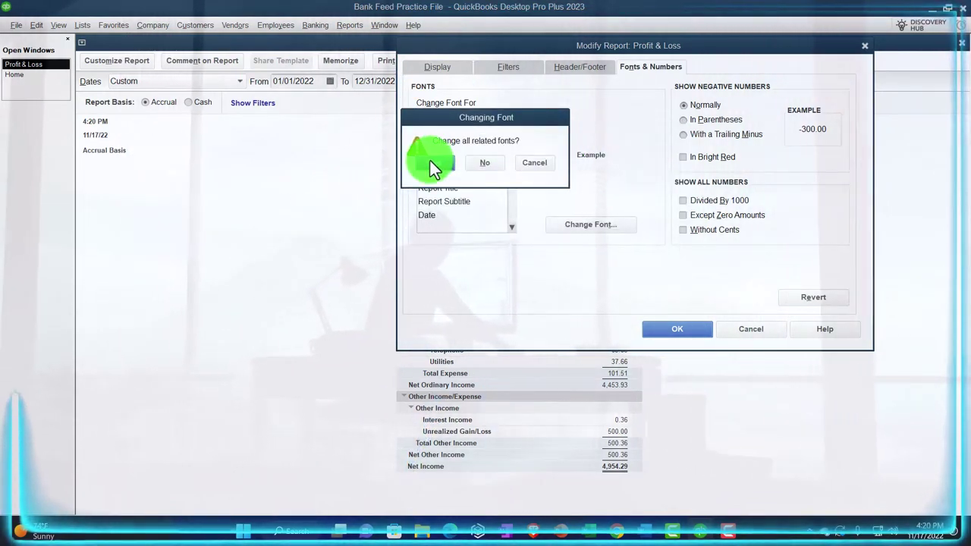
pyautogui.click(430, 163)
pyautogui.click(665, 332)
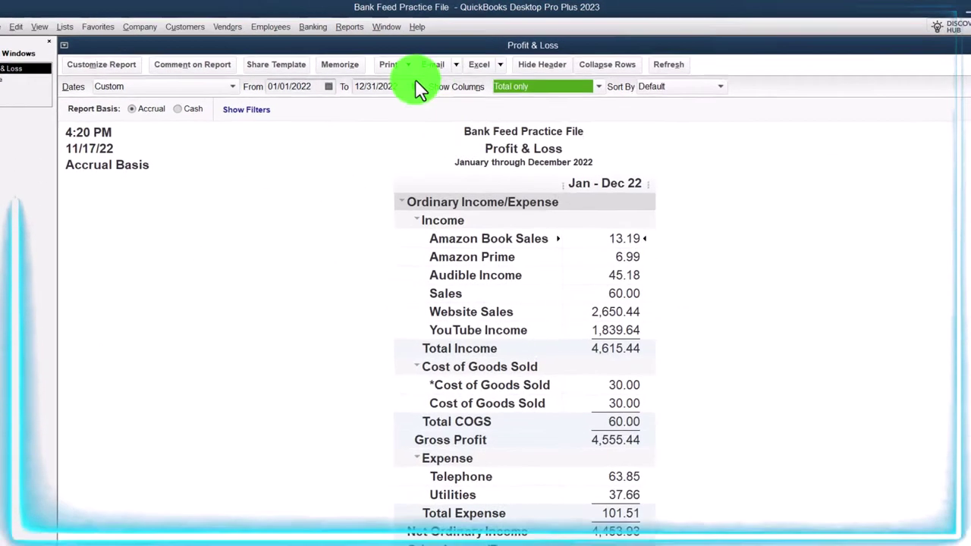
# Open the Balance Sheet Standard report from the company and financial reports
pyautogui.click(349, 25)
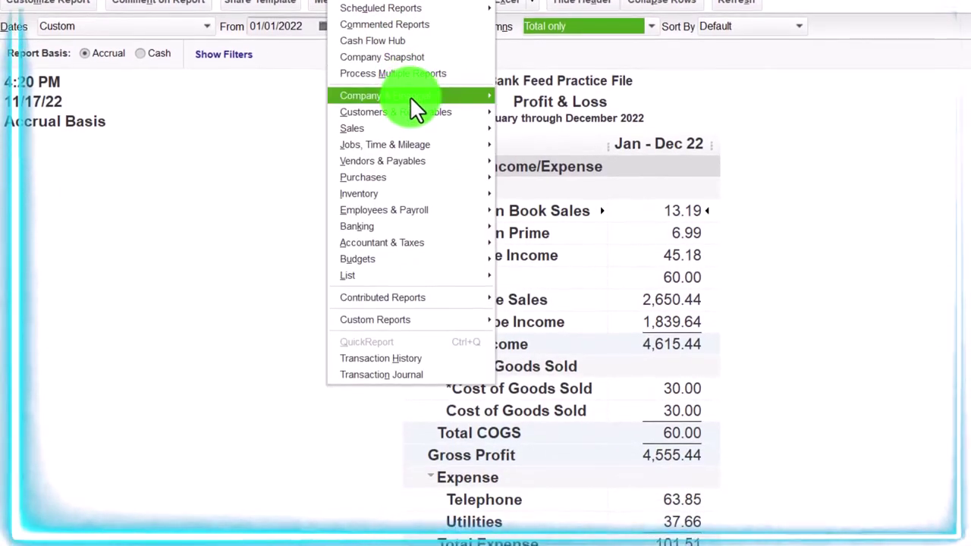
pyautogui.moveTo(410, 96)
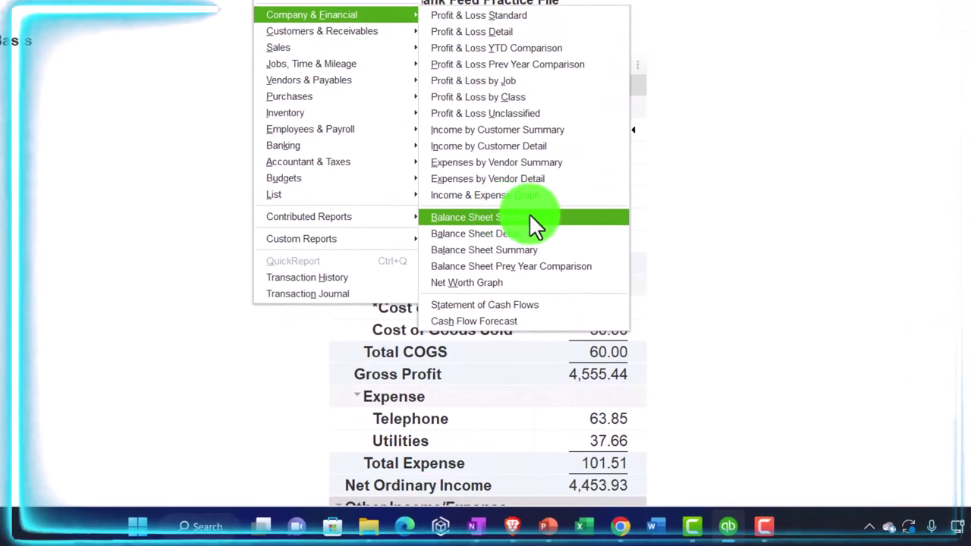
pyautogui.click(543, 213)
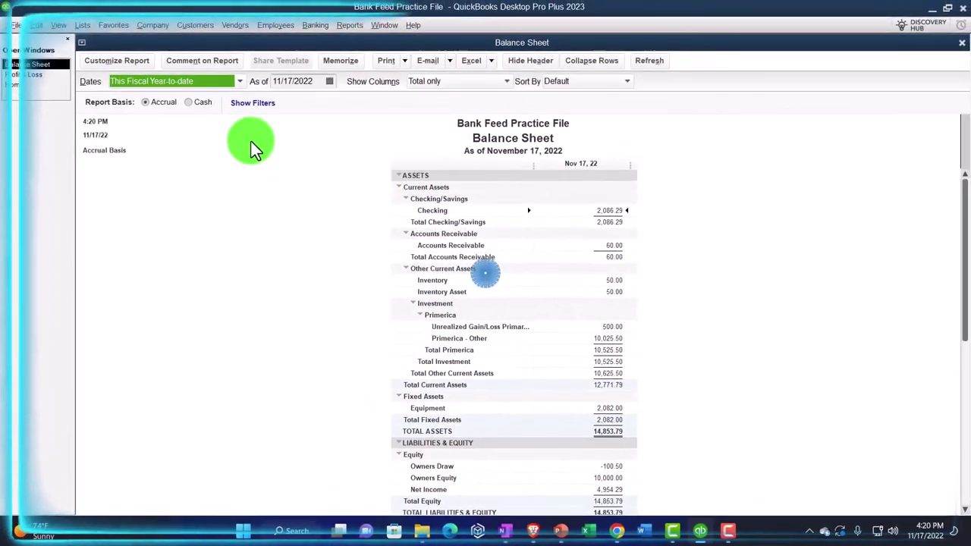
# Customize the Balance Sheet's date range to run from 01/01/2022 to 12/31/2022
pyautogui.click(139, 63)
pyautogui.write('01/01/2022')
pyautogui.press('Tab')
pyautogui.write('12/31/2')
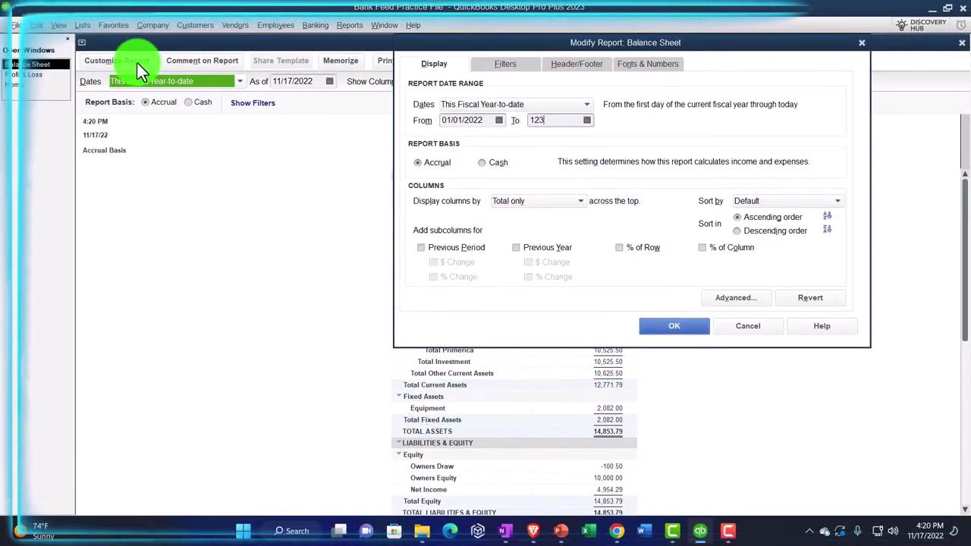
pyautogui.write('022')
pyautogui.press('Tab')
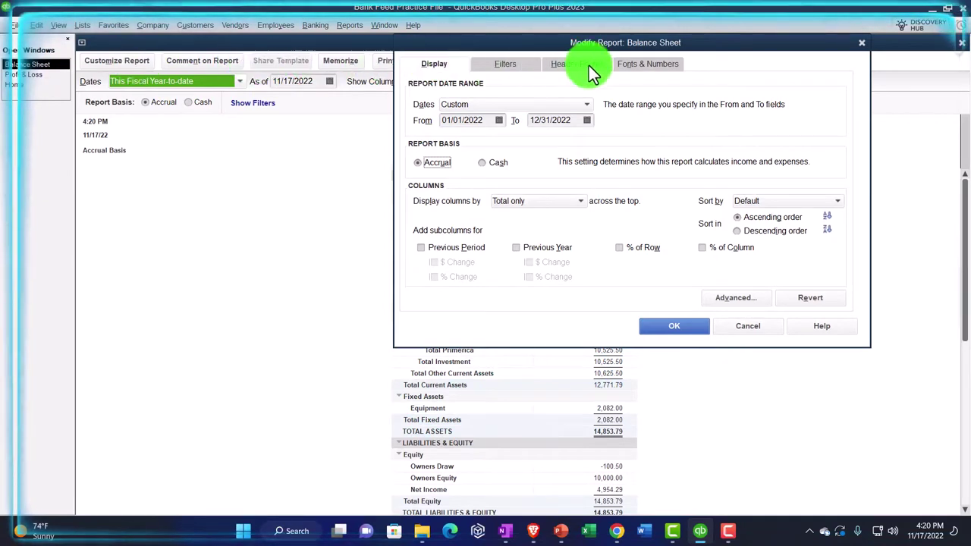
# Set the Balance Sheet's fonts to size 14 for all related fonts and apply the report customization
pyautogui.click(629, 68)
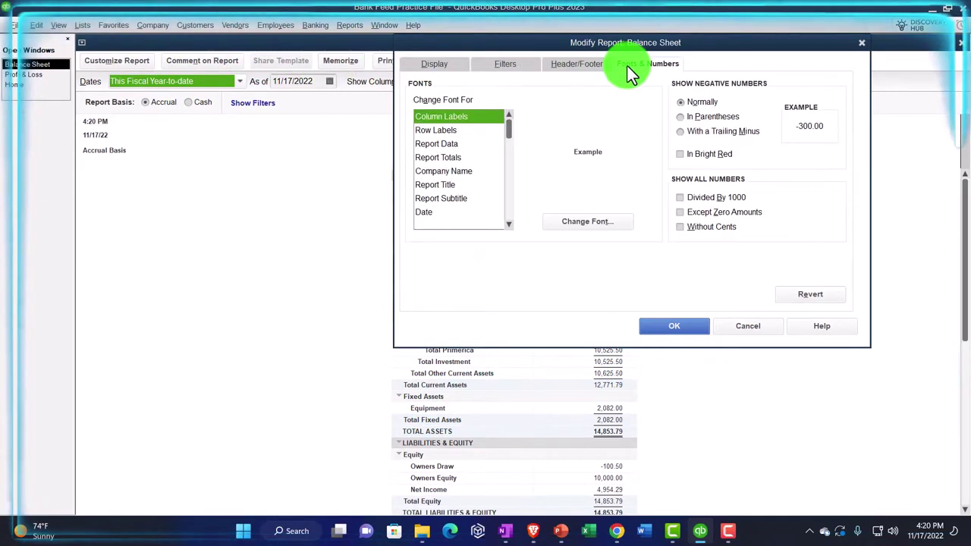
pyautogui.click(599, 223)
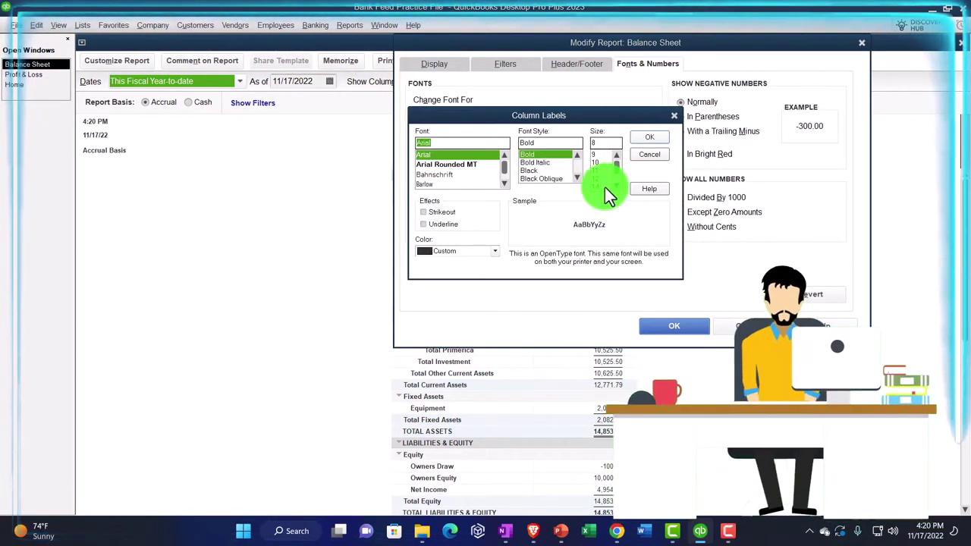
pyautogui.click(604, 187)
pyautogui.click(640, 138)
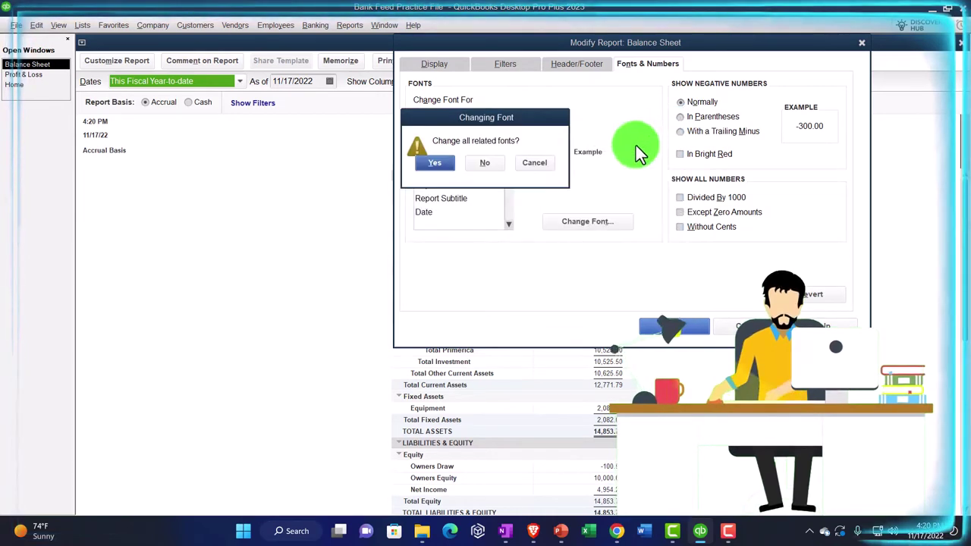
pyautogui.click(436, 162)
pyautogui.click(660, 326)
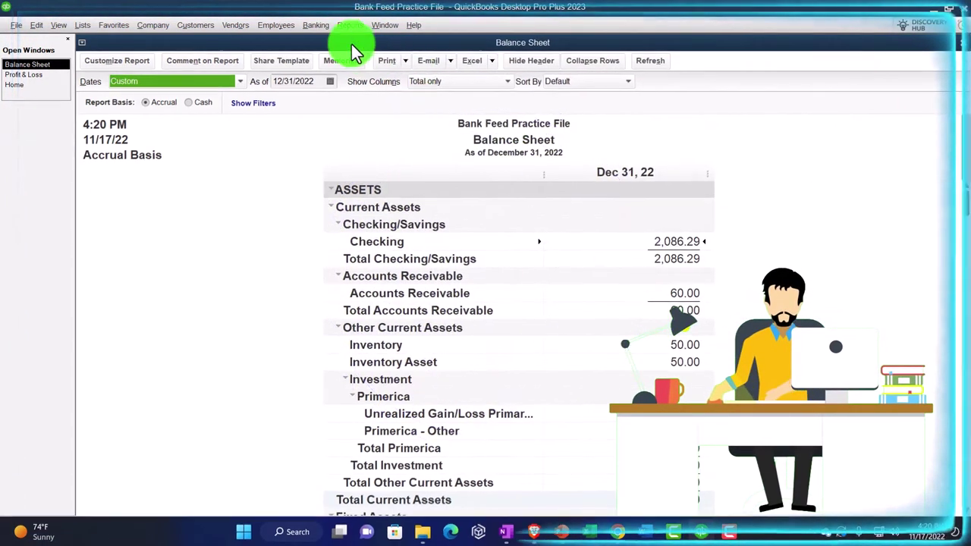
# Open the Bank Feeds Center to see the downloaded bank transactions
pyautogui.click(315, 25)
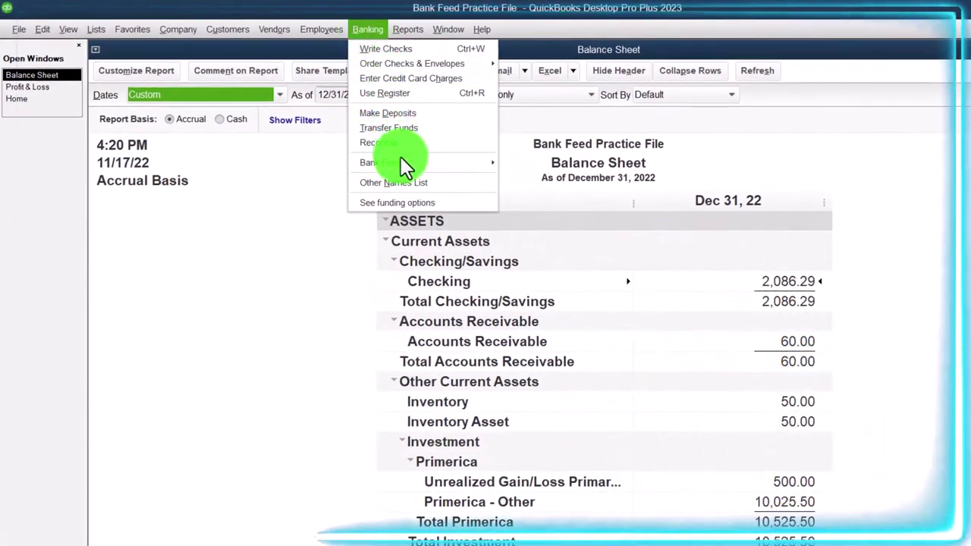
pyautogui.moveTo(406, 162)
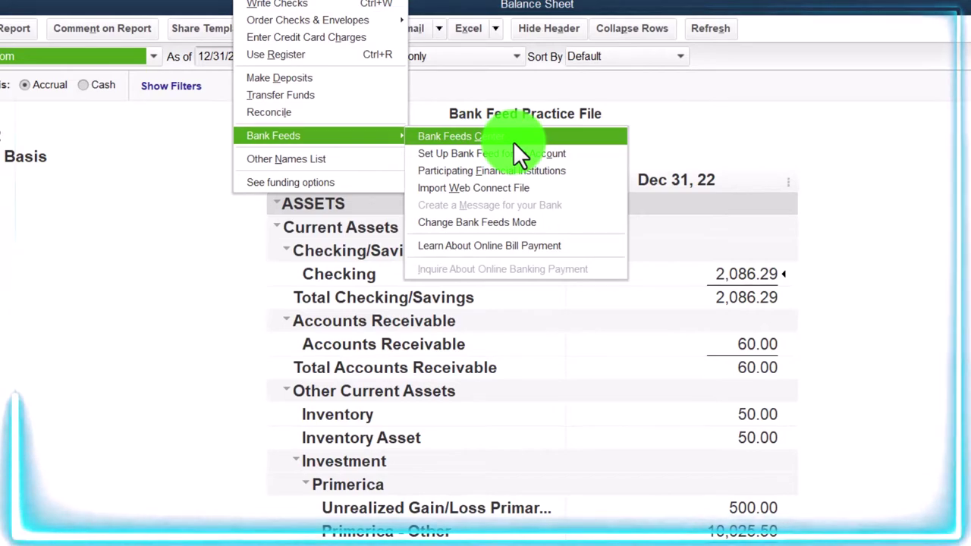
pyautogui.click(512, 141)
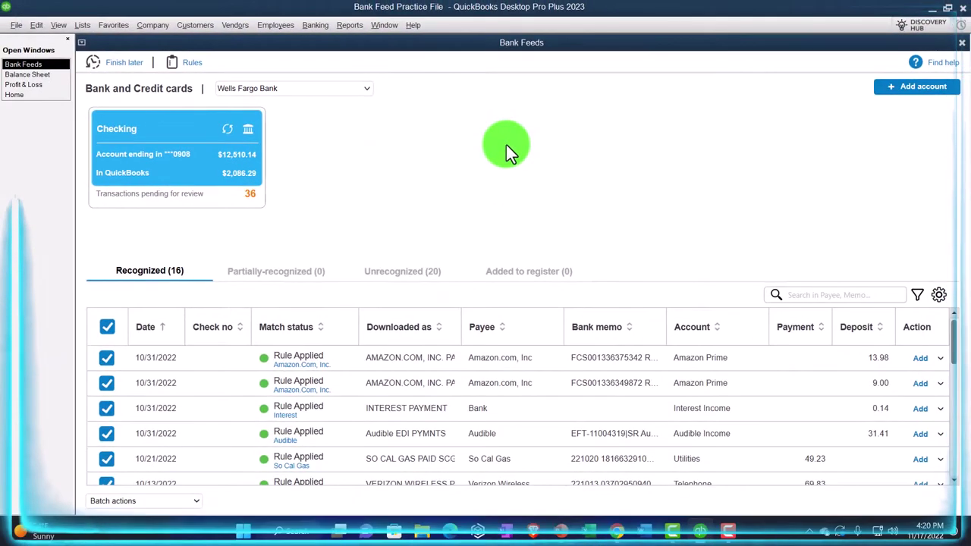
# Show the unrecognized bank feed transactions and sort them by deposit, largest amount first
pyautogui.click(412, 268)
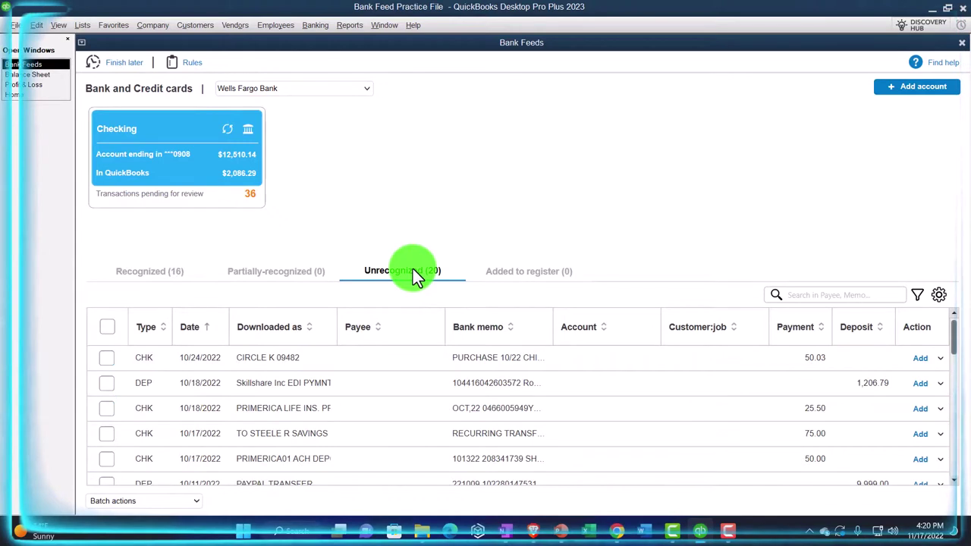
pyautogui.click(851, 329)
pyautogui.click(852, 330)
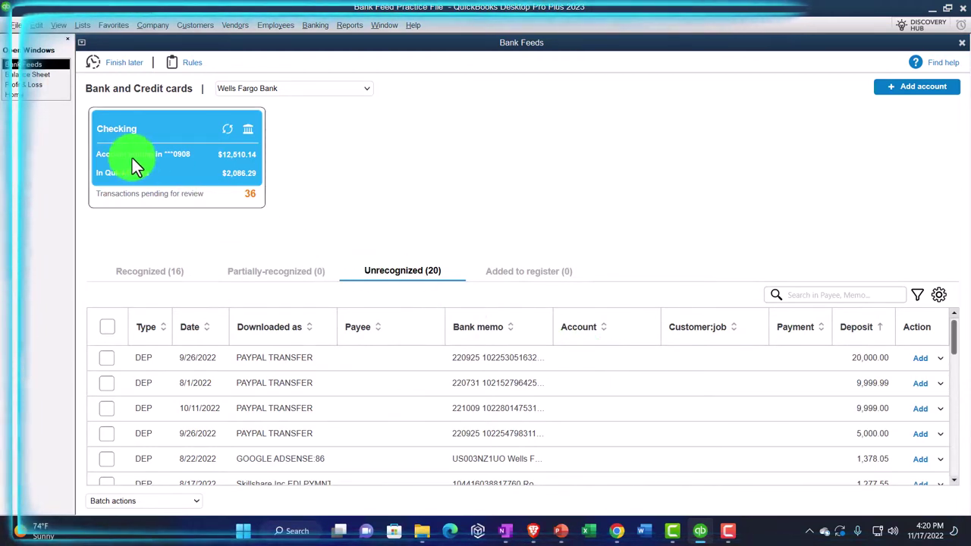
# Look over the home page workflow, then bring the open Profit & Loss report back into view
pyautogui.click(25, 95)
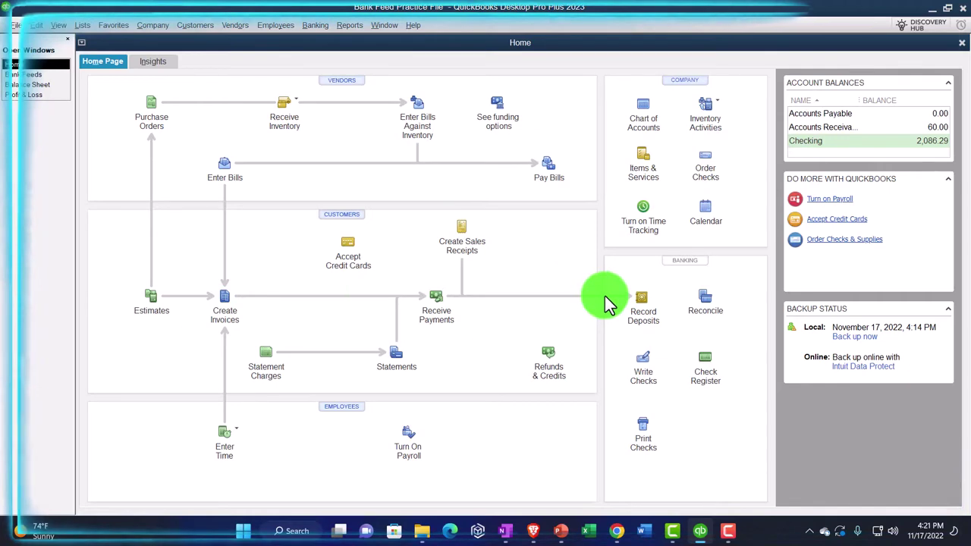
pyautogui.click(26, 95)
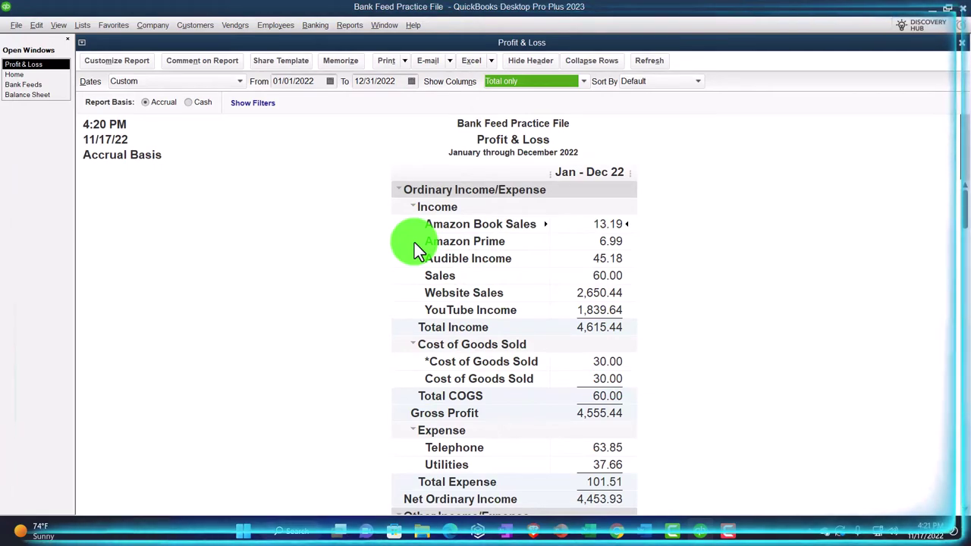
# Review the available sales reports, such as sales by customer and by item, without opening one
pyautogui.click(348, 26)
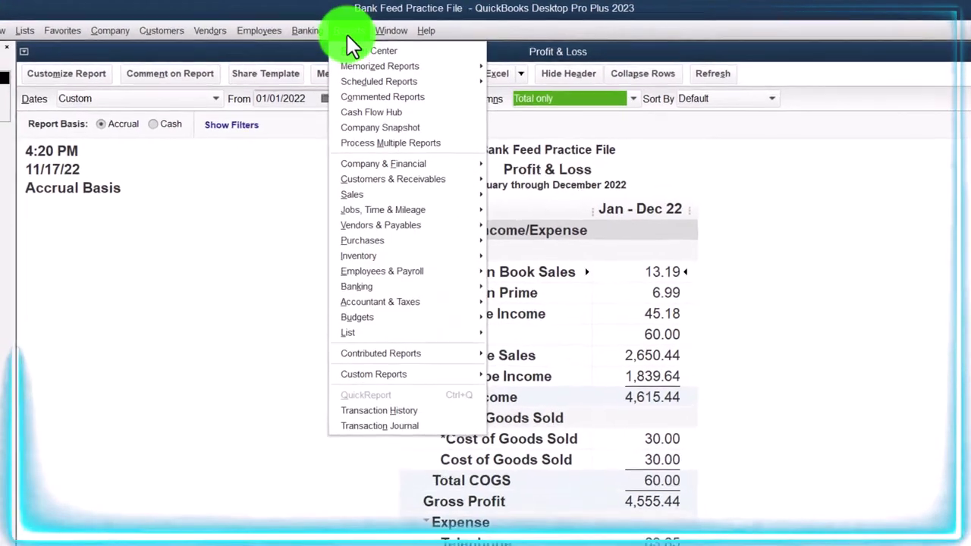
pyautogui.moveTo(409, 195)
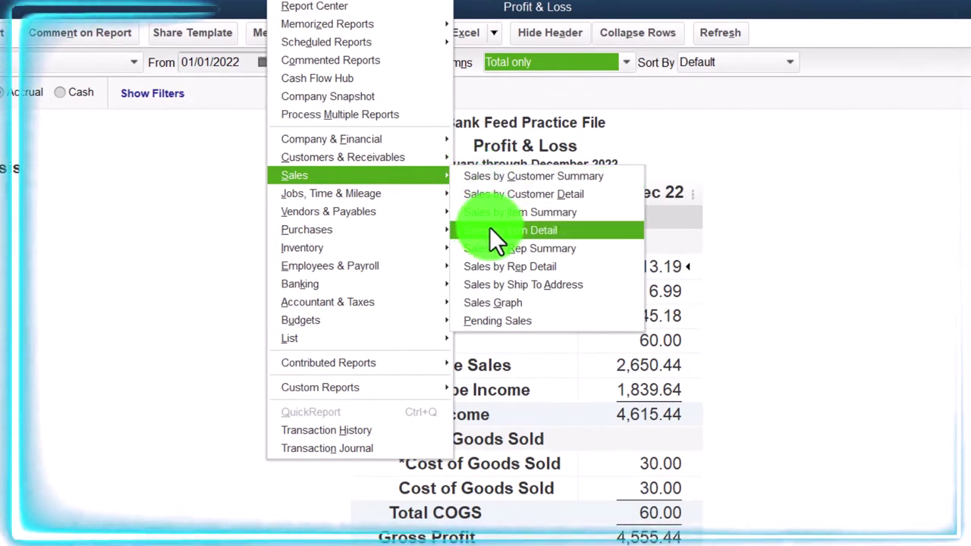
pyautogui.click(195, 274)
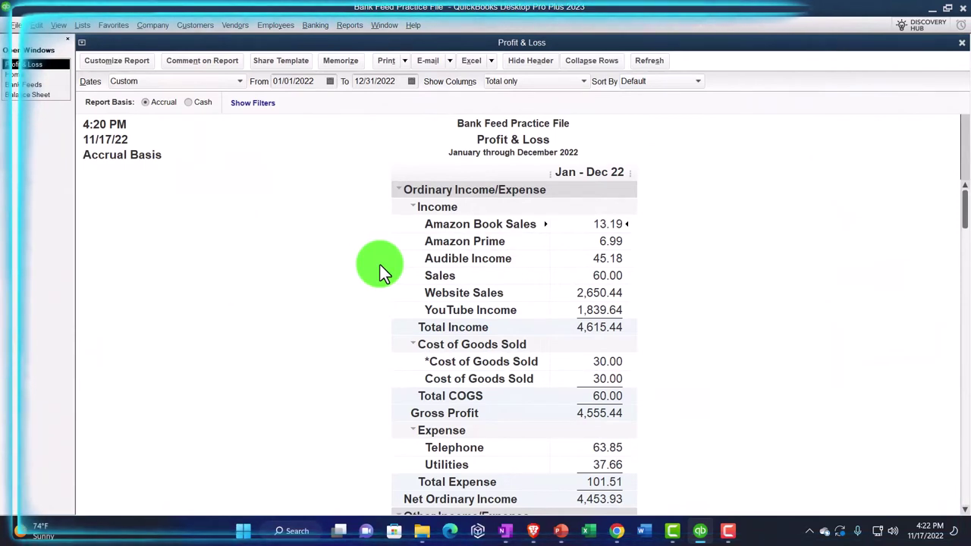
# Compare the unrecognized bank feed deposits with the income and expense accounts on the Profit & Loss report
pyautogui.click(34, 85)
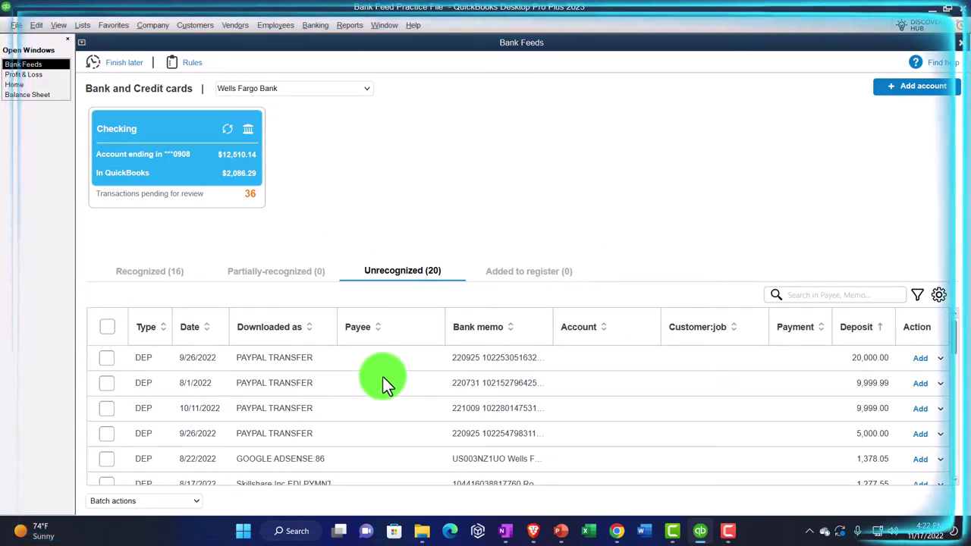
pyautogui.scroll(-1, 383, 377)
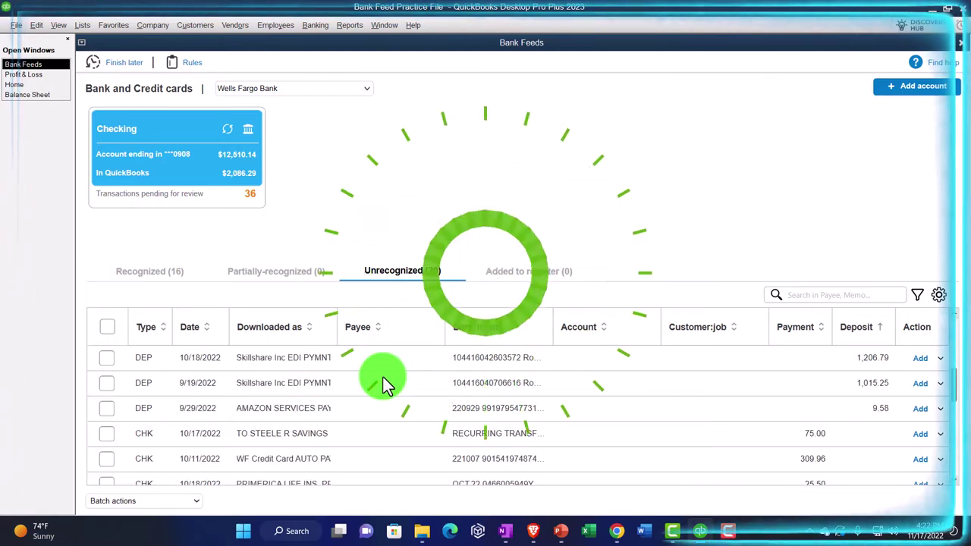
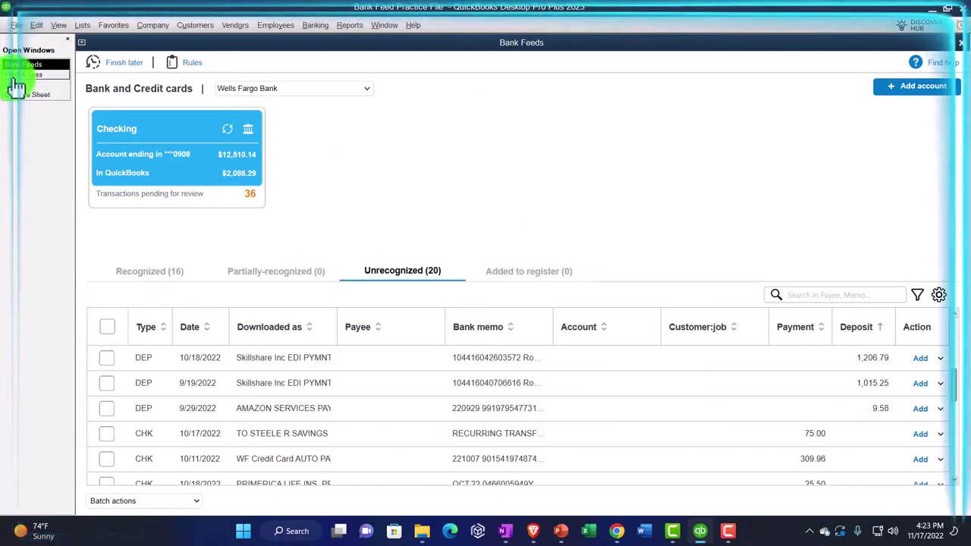
pyautogui.click(16, 85)
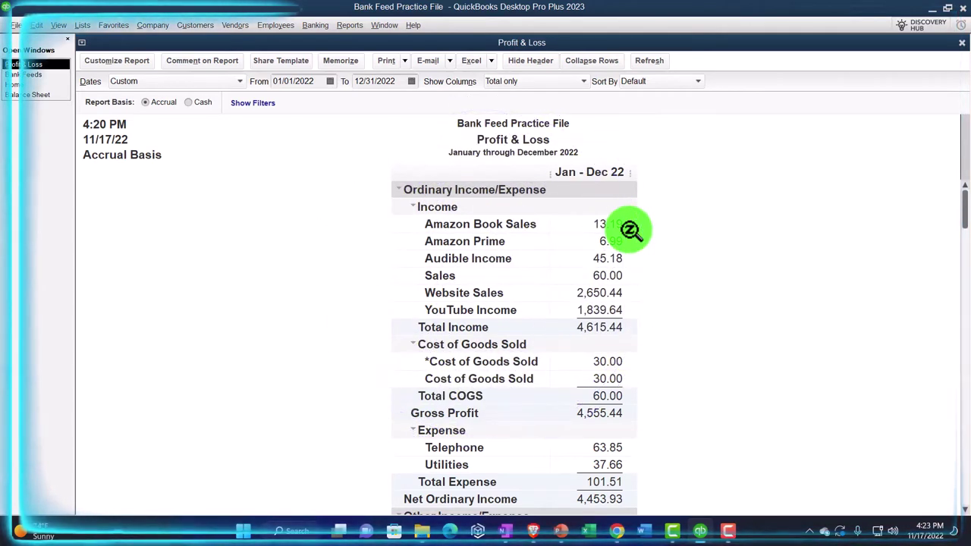
pyautogui.click(23, 74)
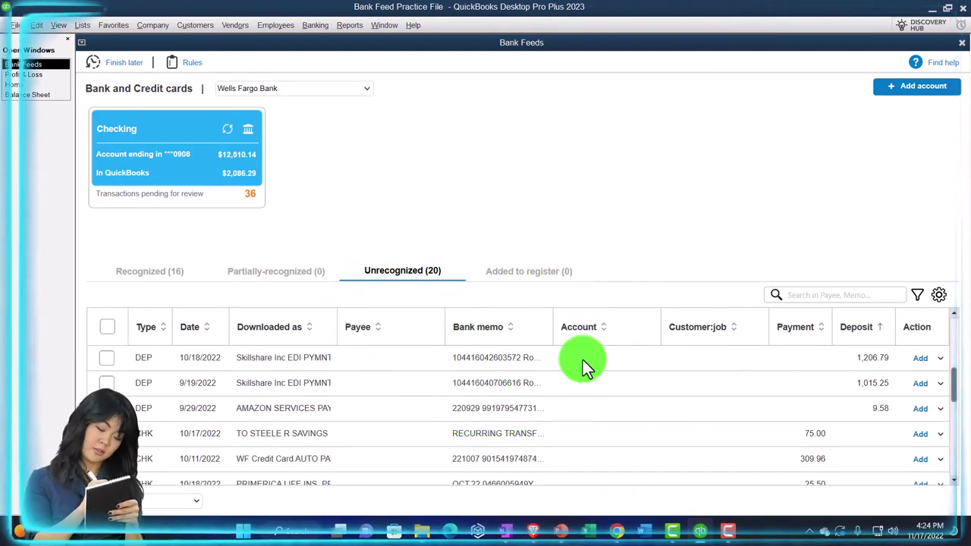
pyautogui.click(42, 74)
pyautogui.click(329, 229)
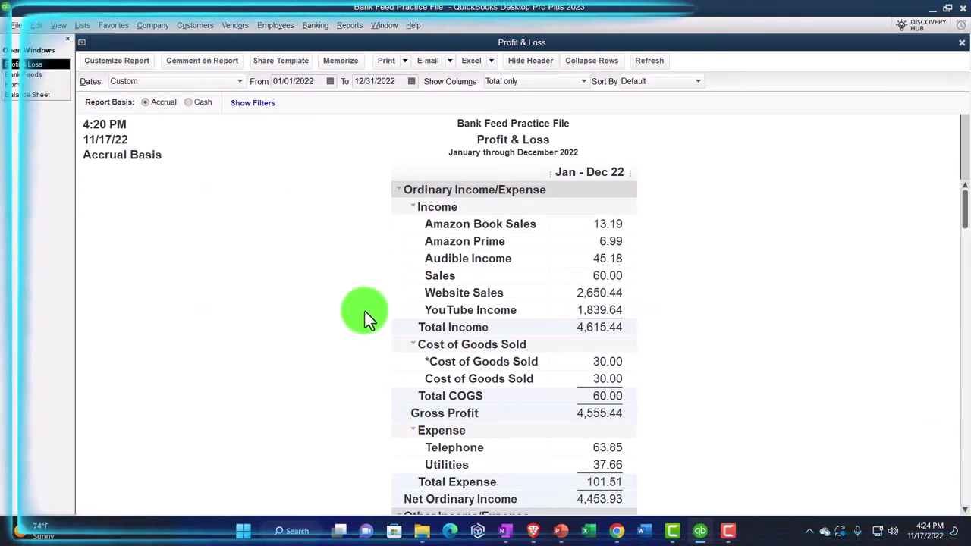
pyautogui.scroll(-3, 364, 311)
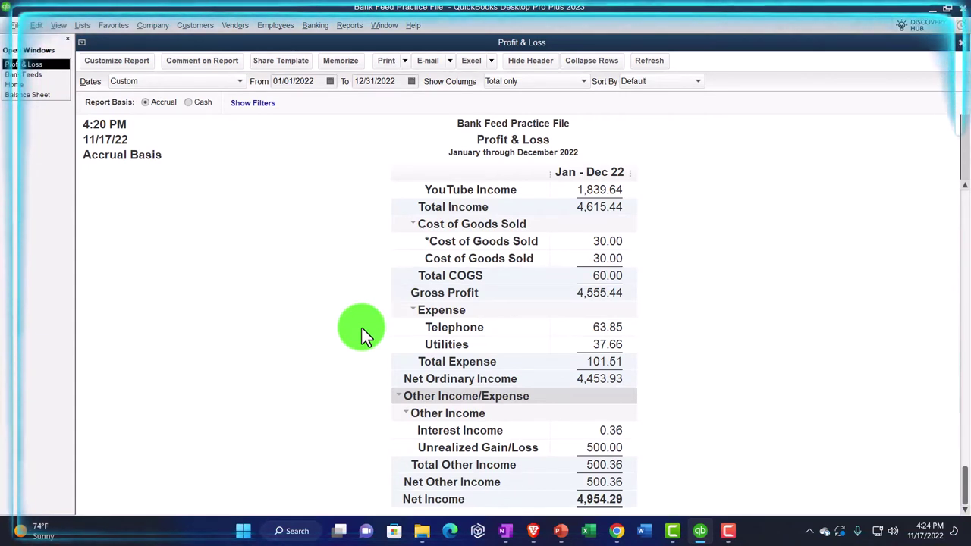
pyautogui.scroll(3, 360, 327)
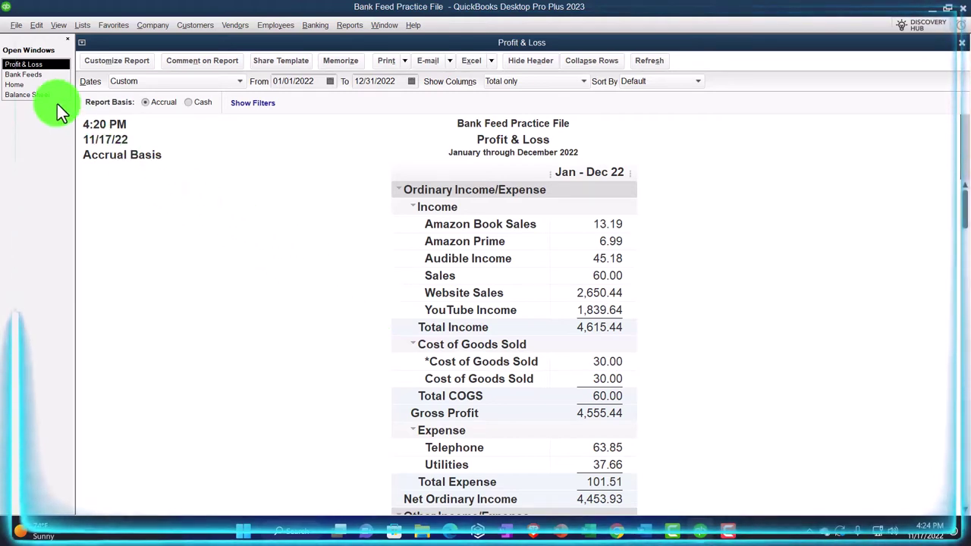
# Show the recognized bank feed transactions, sort them by downloaded description, and look over the interest payment rows
pyautogui.click(22, 74)
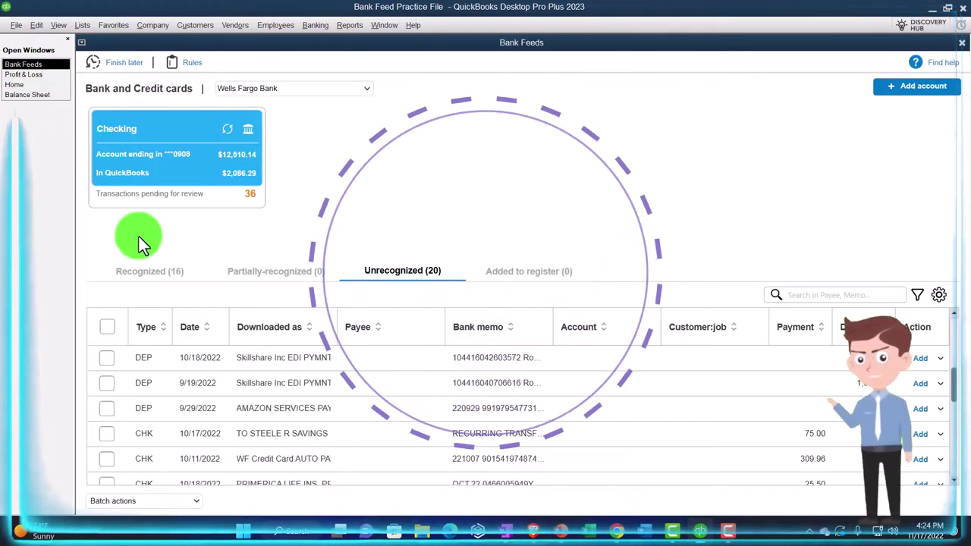
pyautogui.click(149, 272)
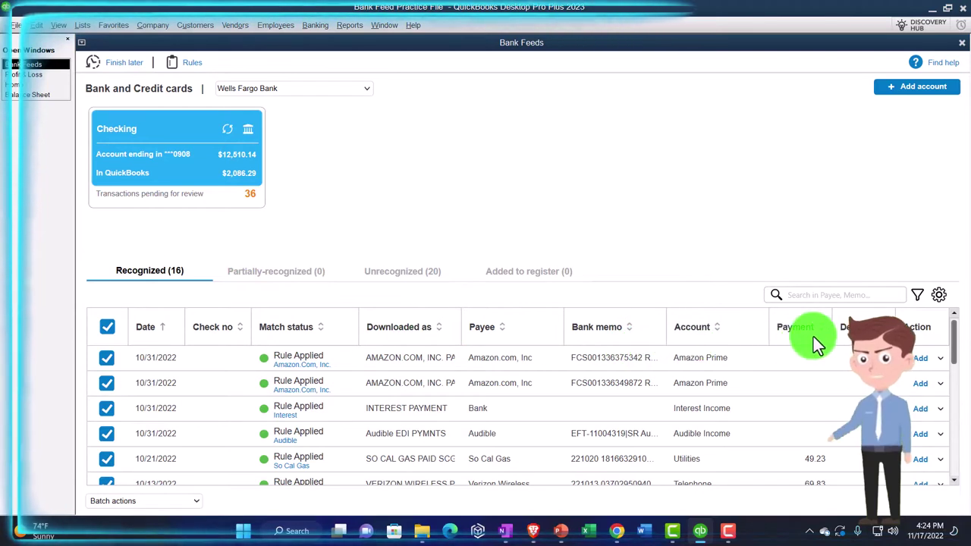
pyautogui.click(854, 327)
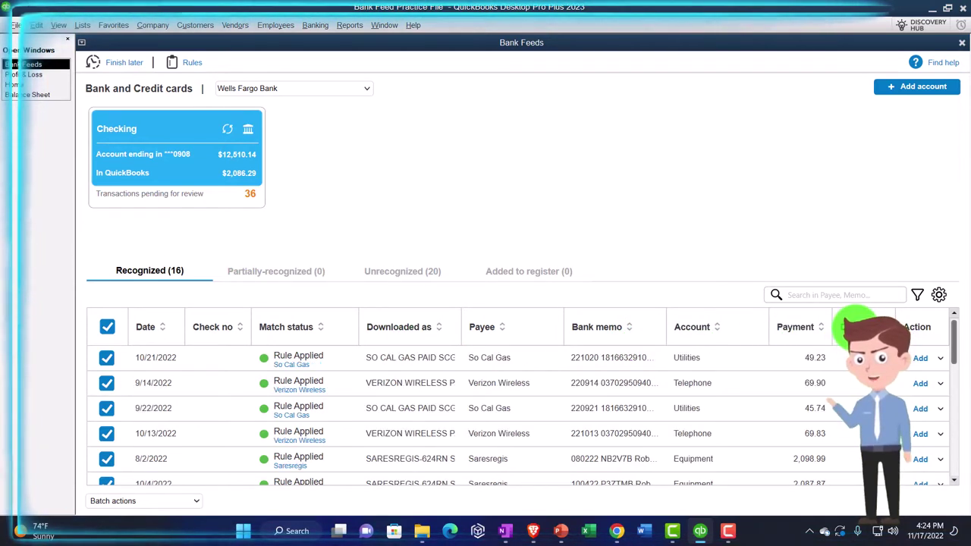
pyautogui.click(401, 327)
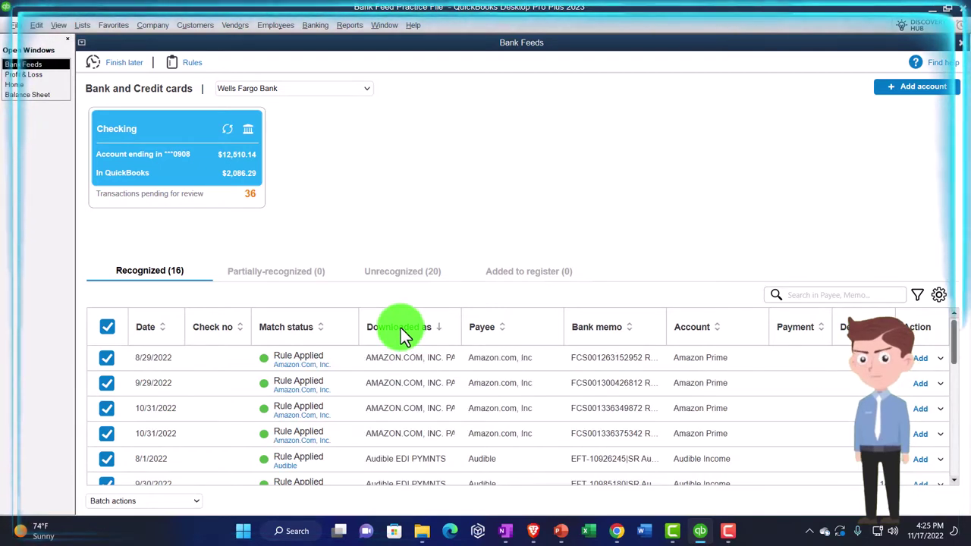
pyautogui.scroll(-5, 441, 395)
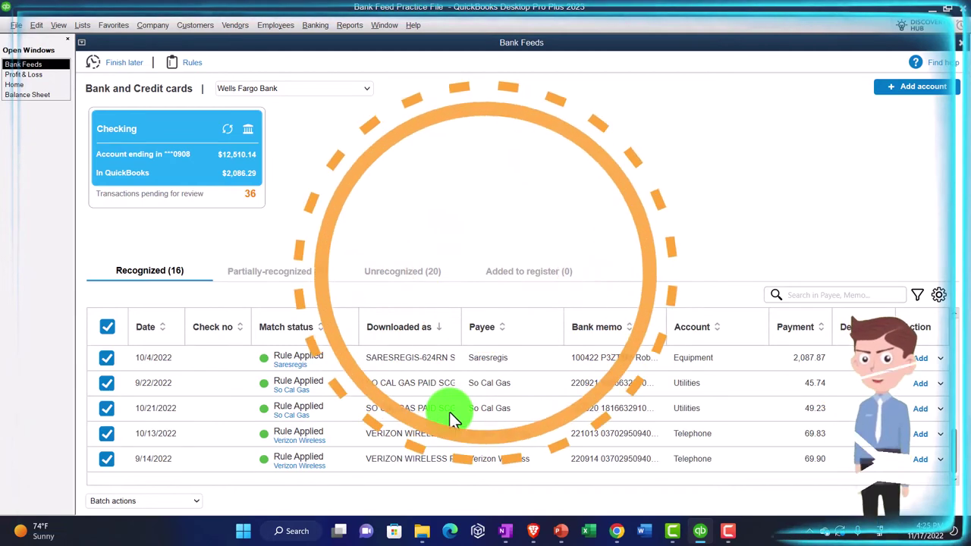
pyautogui.scroll(5, 451, 419)
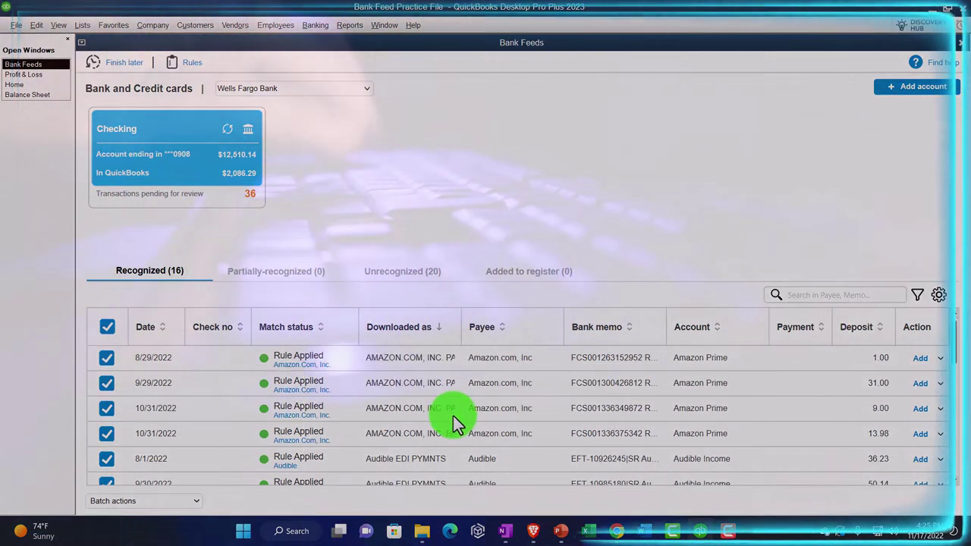
pyautogui.scroll(-2, 453, 417)
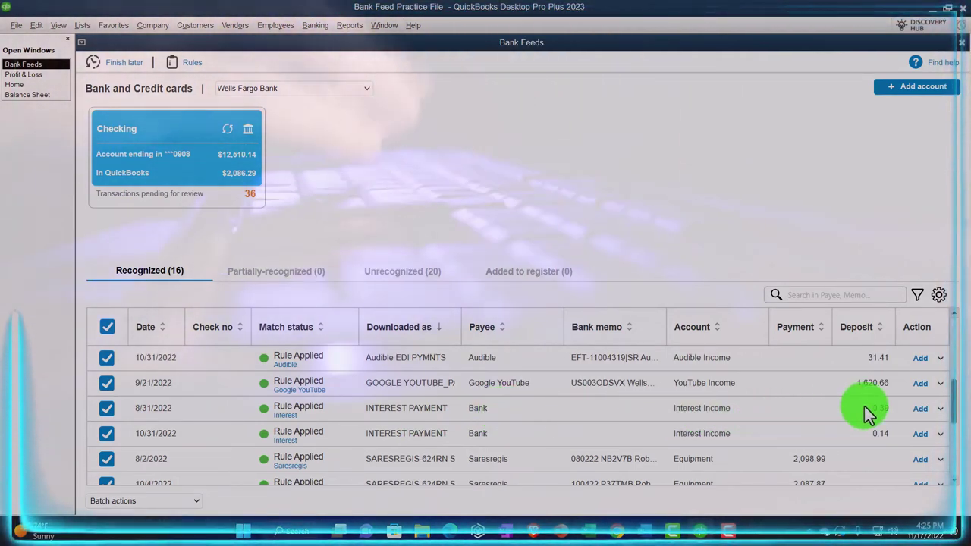
pyautogui.click(487, 413)
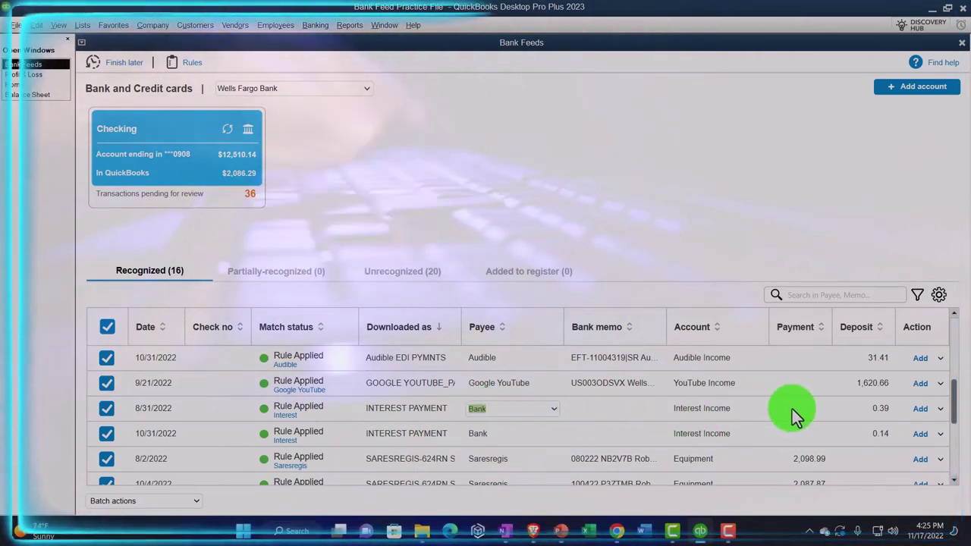
pyautogui.click(801, 408)
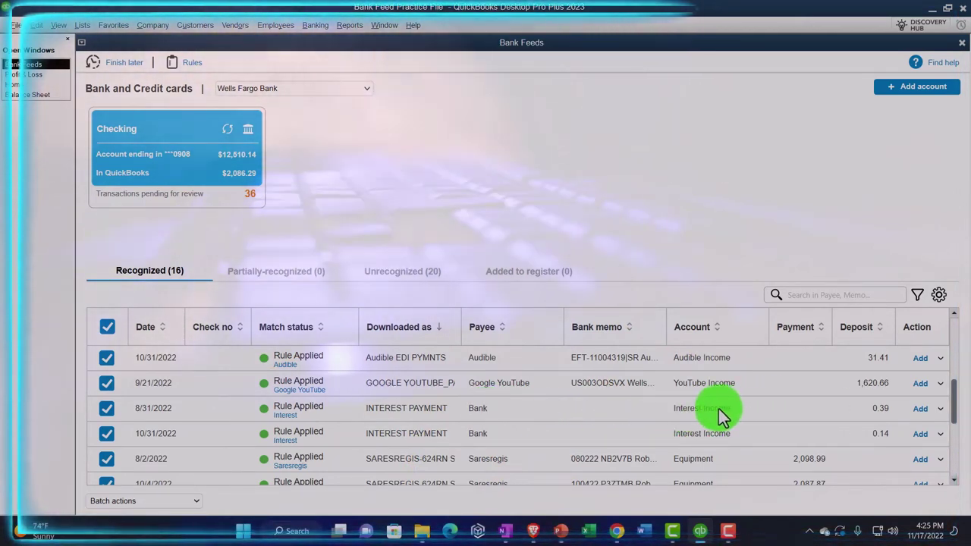
# Assign the 8/31/2022 interest payment to a new Other Current Liability account named Loan Payable and add the deposit to the register
pyautogui.click(721, 409)
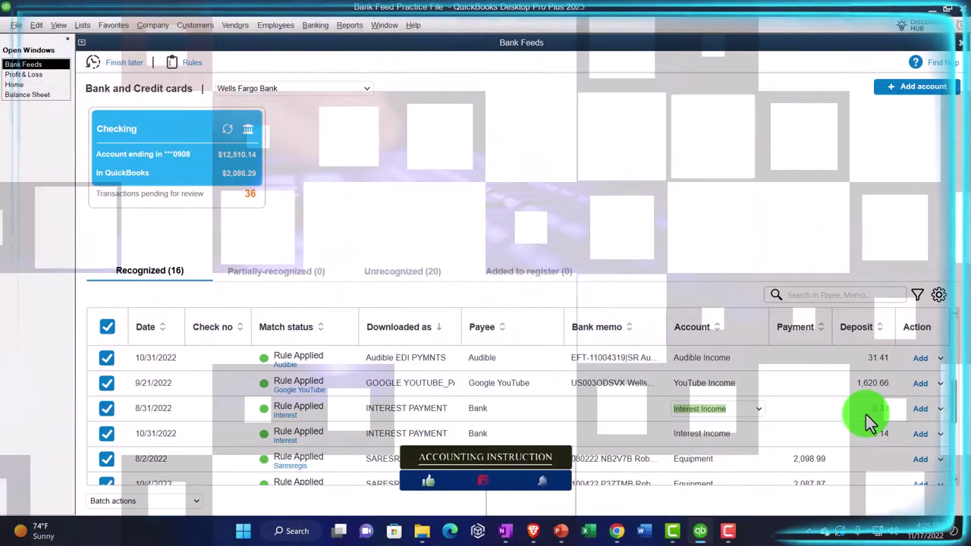
pyautogui.click(761, 408)
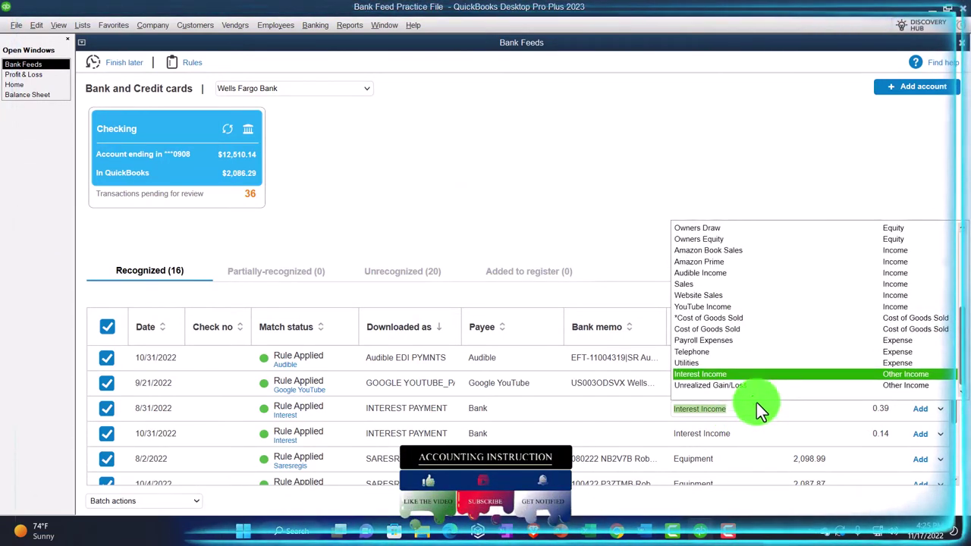
pyautogui.scroll(3, 750, 353)
pyautogui.scroll(2, 750, 355)
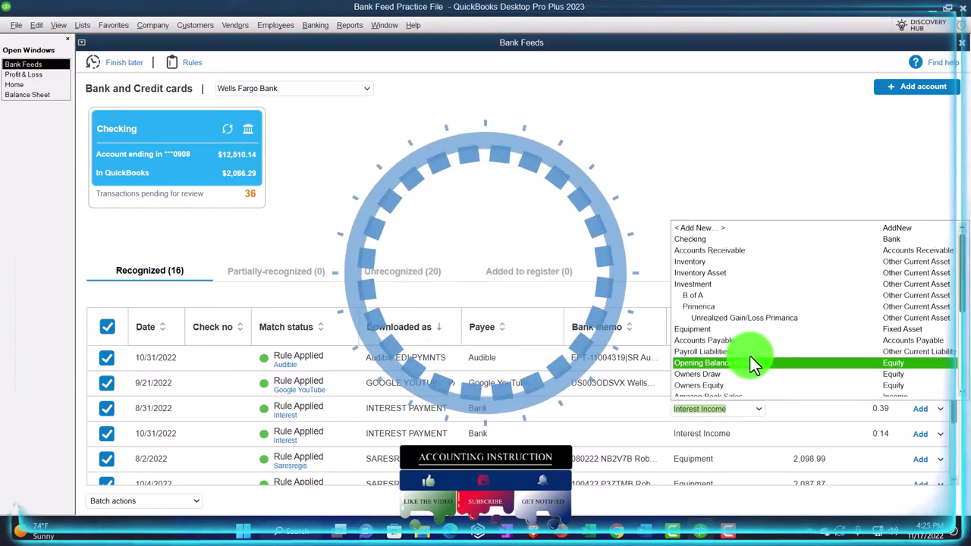
pyautogui.click(730, 230)
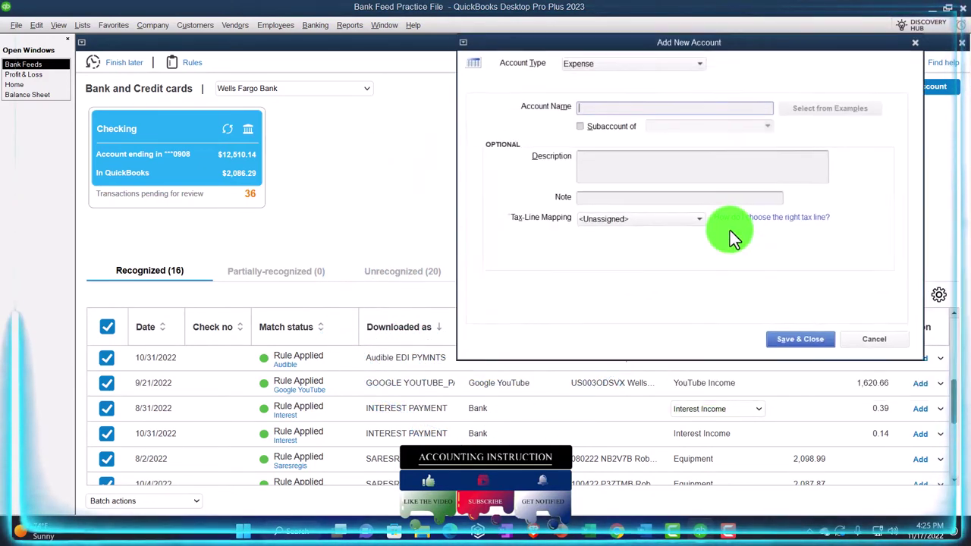
pyautogui.click(652, 63)
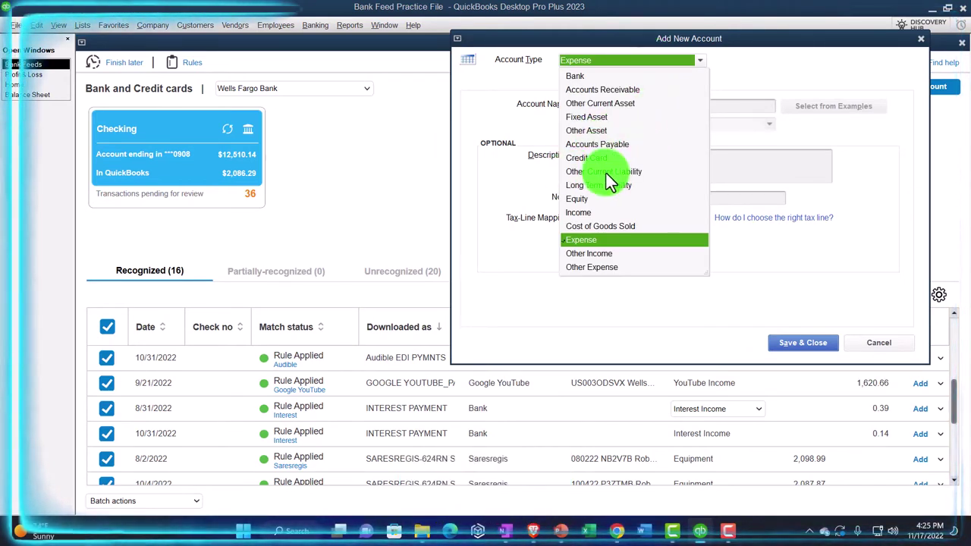
pyautogui.click(605, 173)
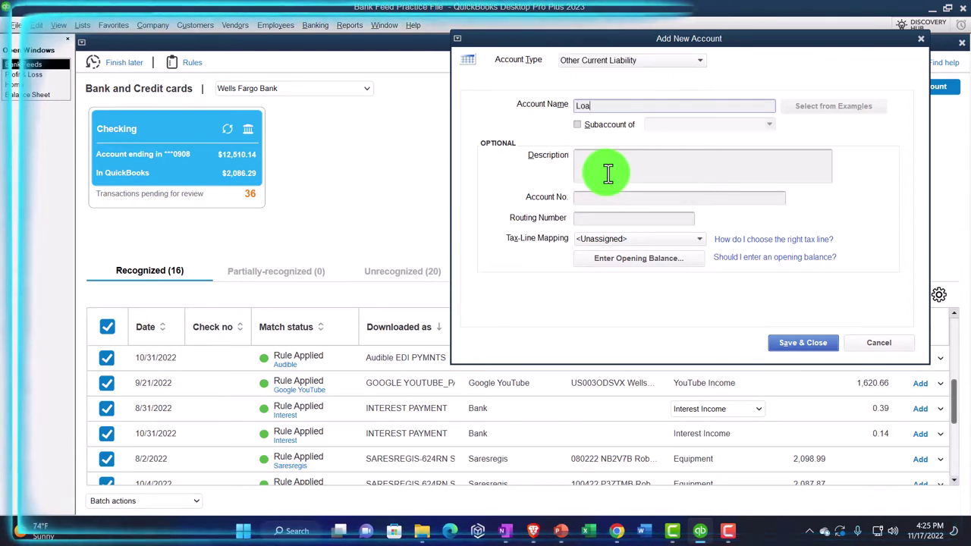
pyautogui.write('Loan Payable')
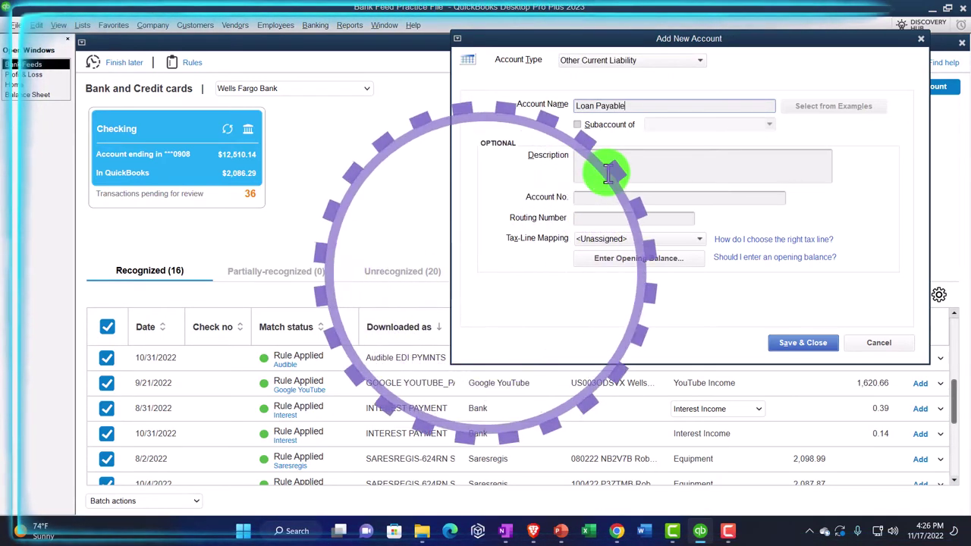
pyautogui.press('Tab')
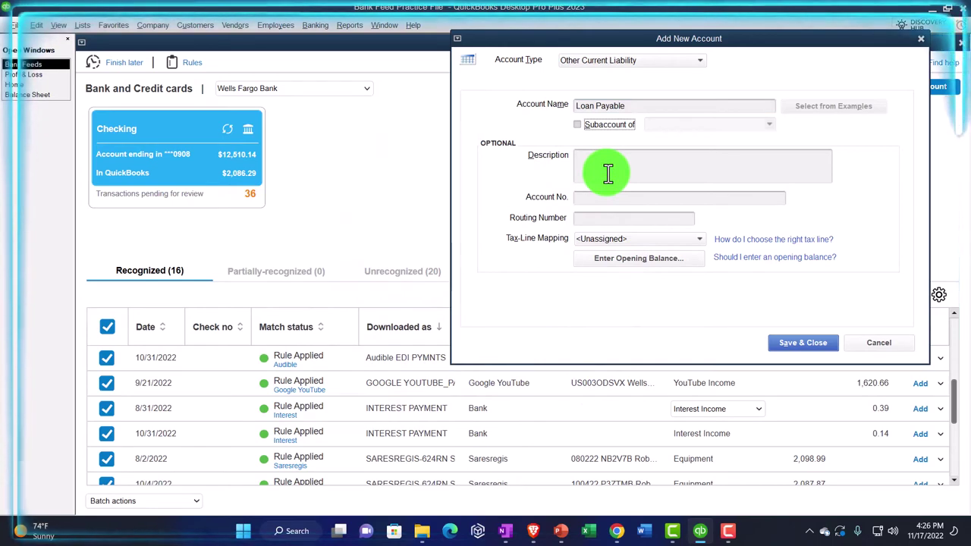
pyautogui.click(787, 342)
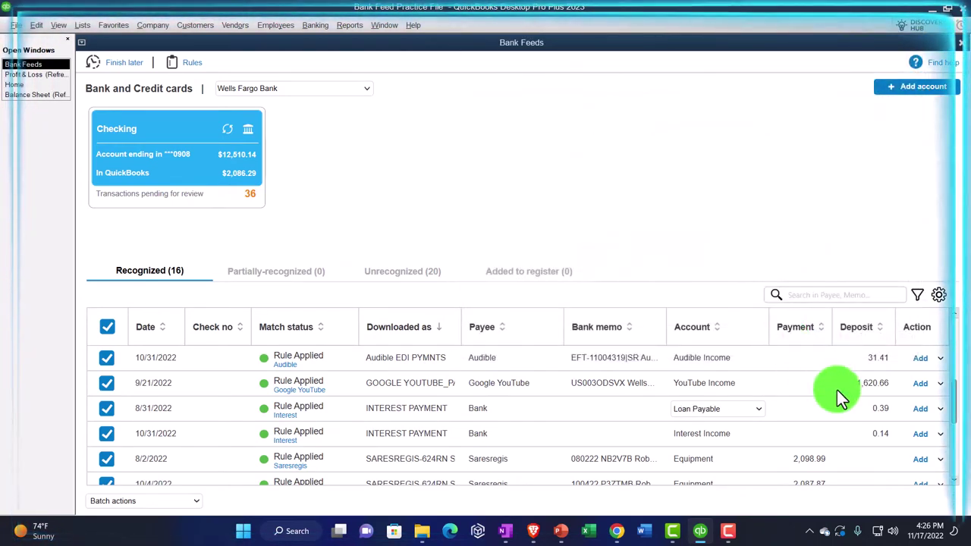
pyautogui.click(919, 409)
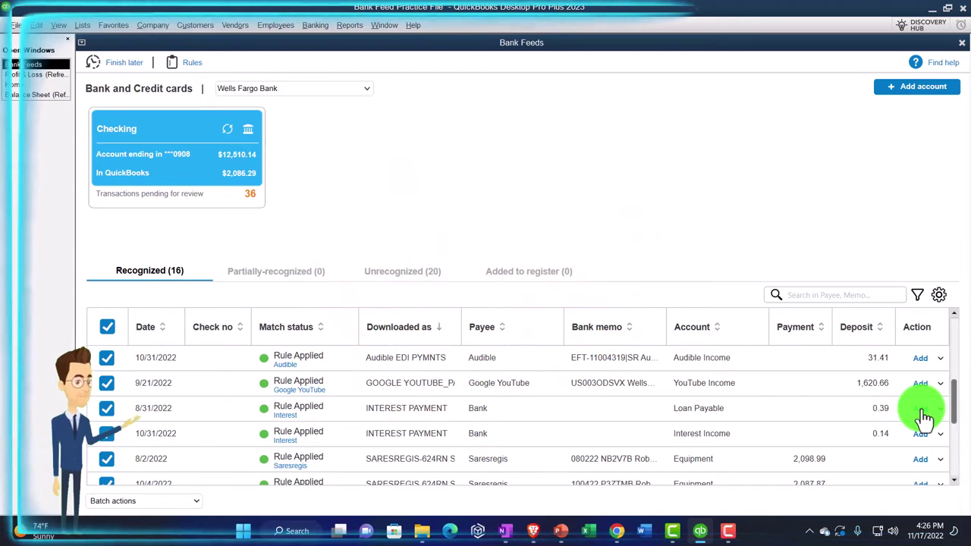
# Examine the Checking account's transaction detail from the Balance Sheet to locate the 08/31/2022 Loan Payable deposit, then close the detail
pyautogui.click(37, 95)
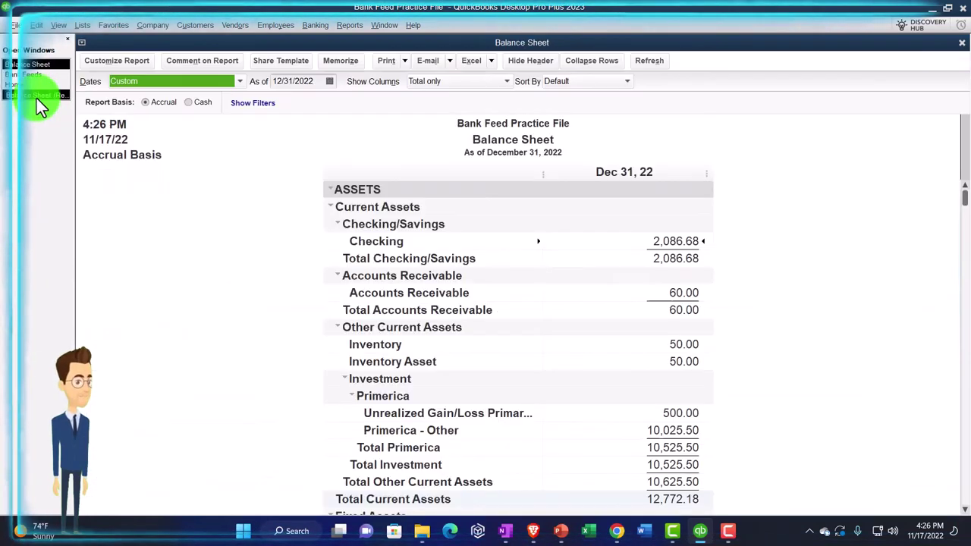
pyautogui.doubleClick(662, 241)
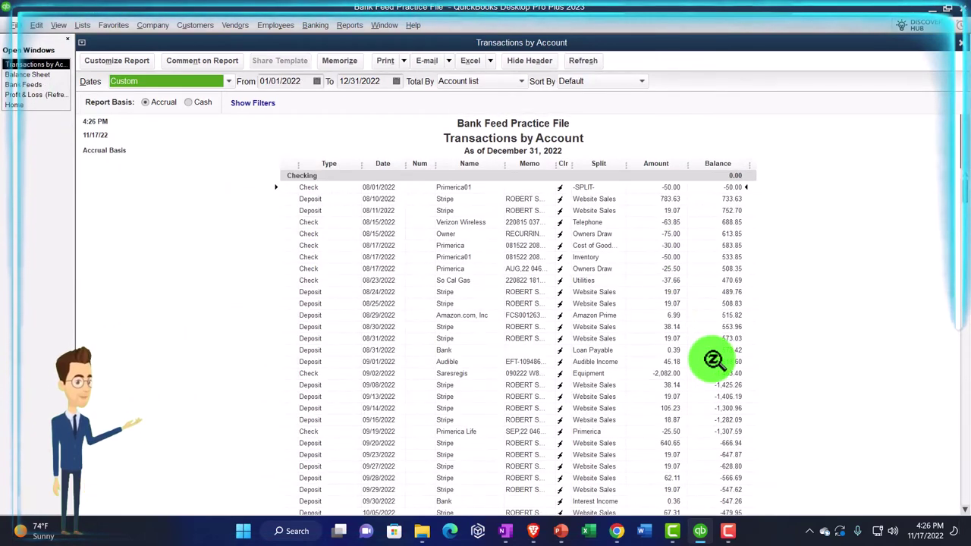
pyautogui.click(683, 350)
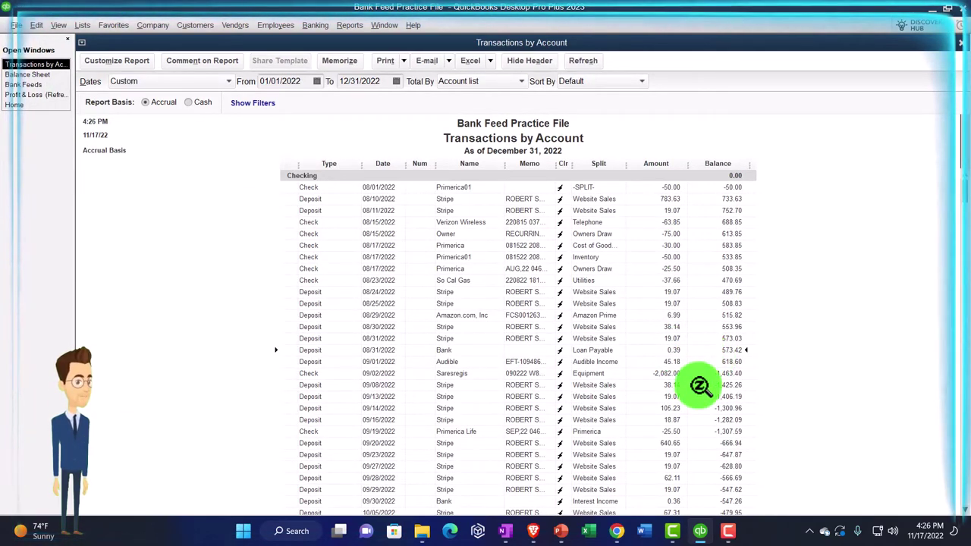
pyautogui.click(959, 43)
# Check the Loan Payable liability on the Balance Sheet, view the Profit & Loss report for comparison, and return to the Balance Sheet
pyautogui.scroll(-5, 820, 307)
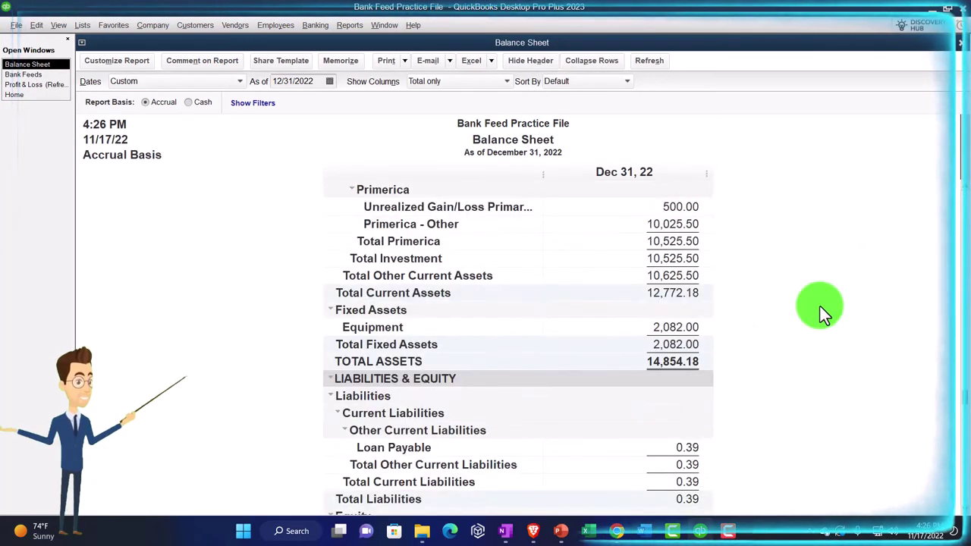
pyautogui.scroll(-1, 820, 307)
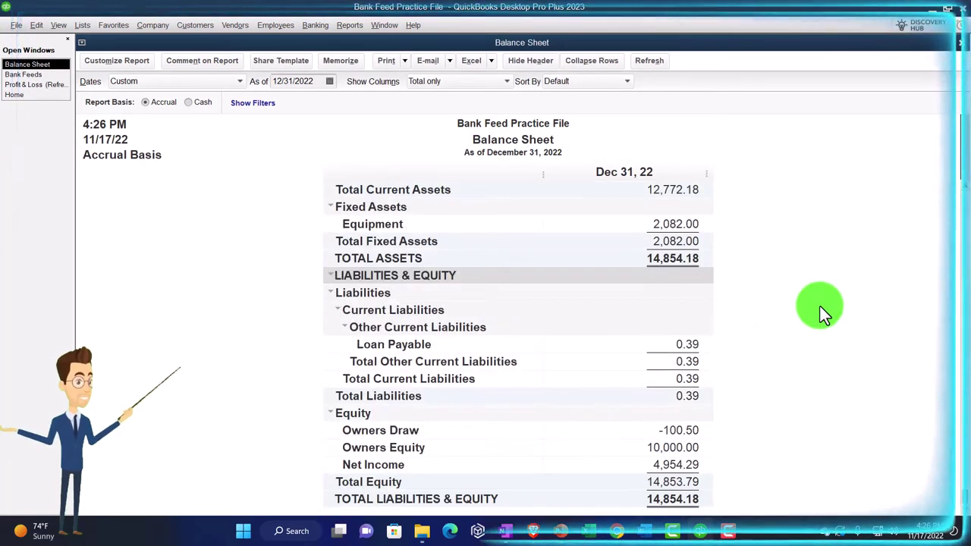
pyautogui.click(680, 346)
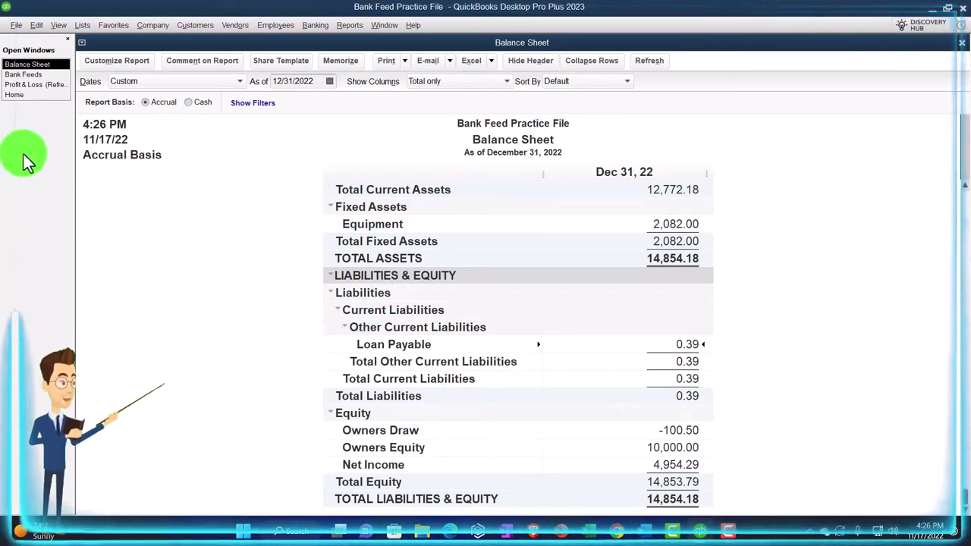
pyautogui.click(26, 76)
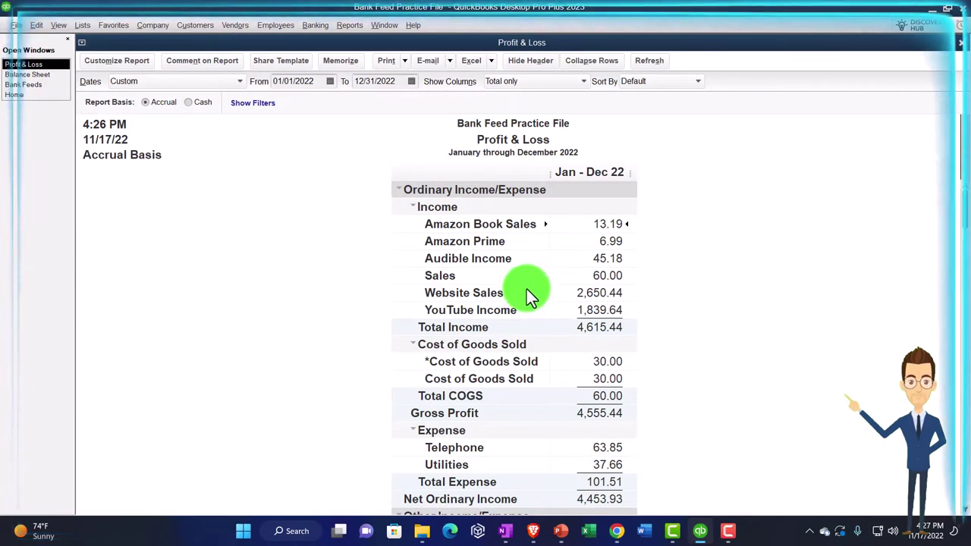
pyautogui.click(36, 76)
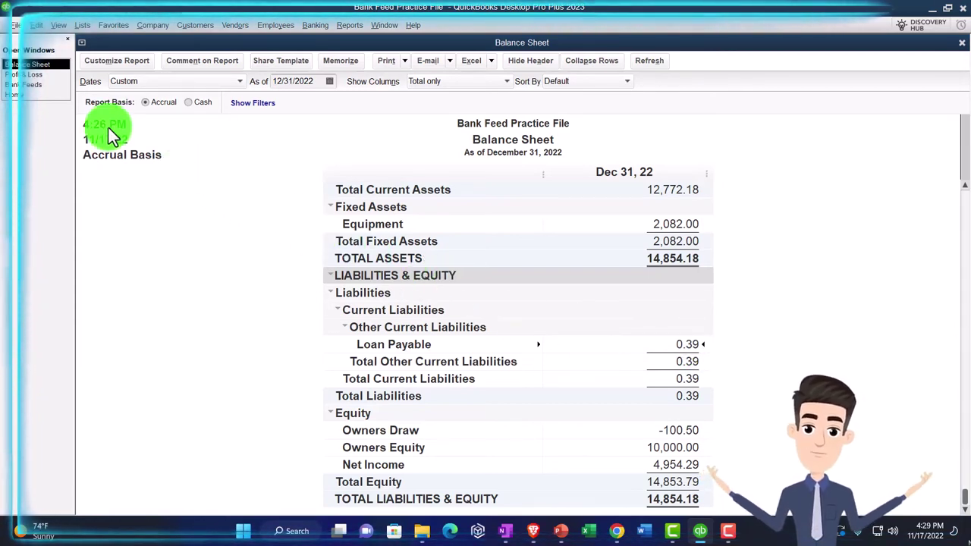
# Return to the bank feeds and look over the unrecognized transactions for deposits
pyautogui.click(36, 85)
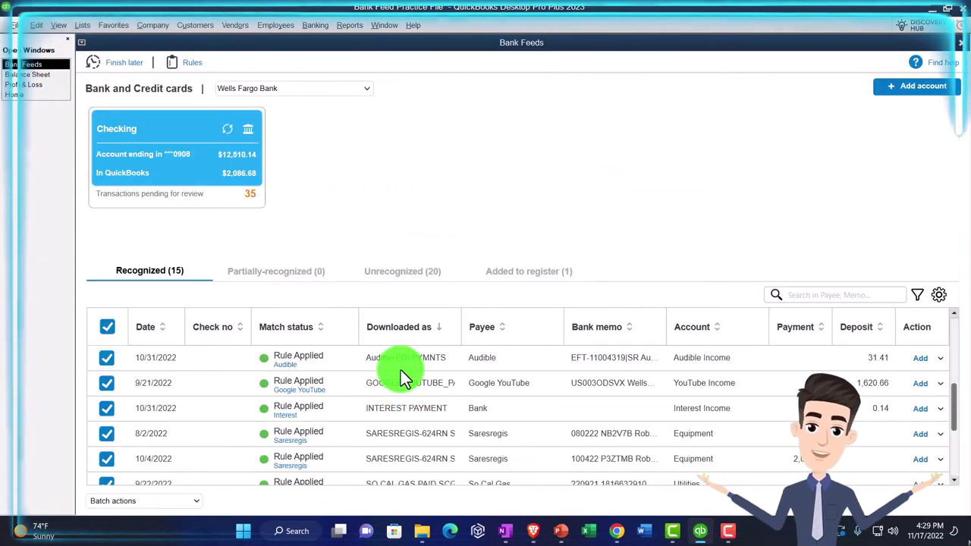
pyautogui.click(406, 277)
pyautogui.scroll(-5, 453, 385)
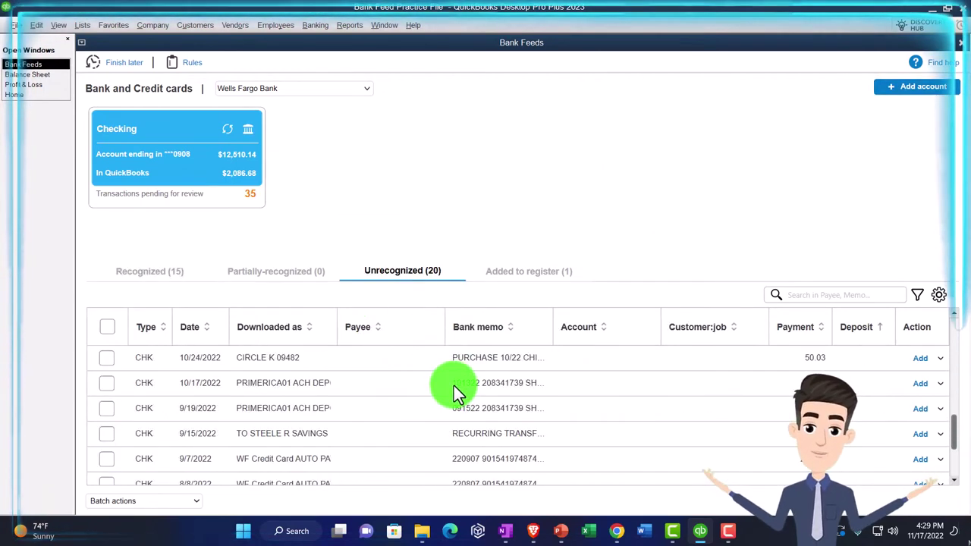
pyautogui.scroll(2, 453, 385)
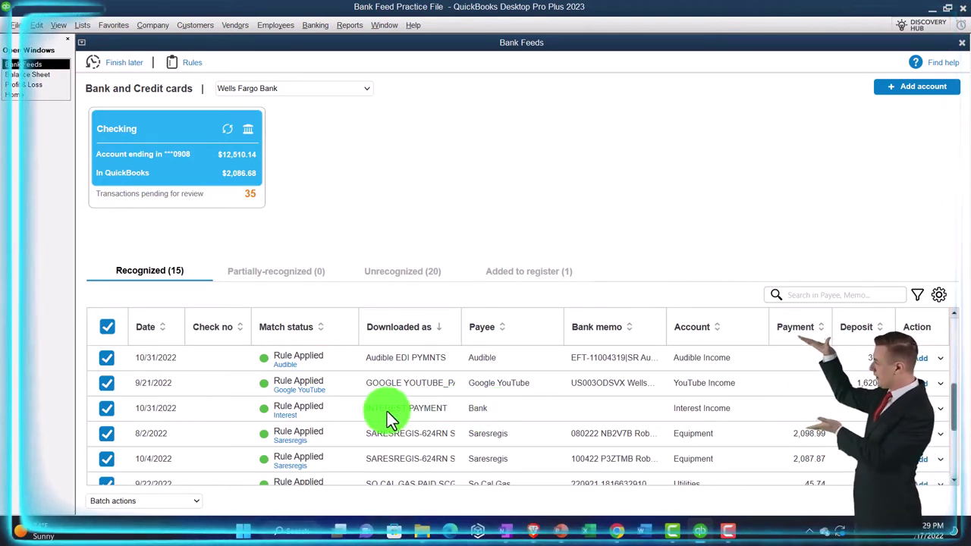
# Set the 10/31/2022 interest payment's payee to Owner and enter Owner Investment as its account
pyautogui.click(489, 412)
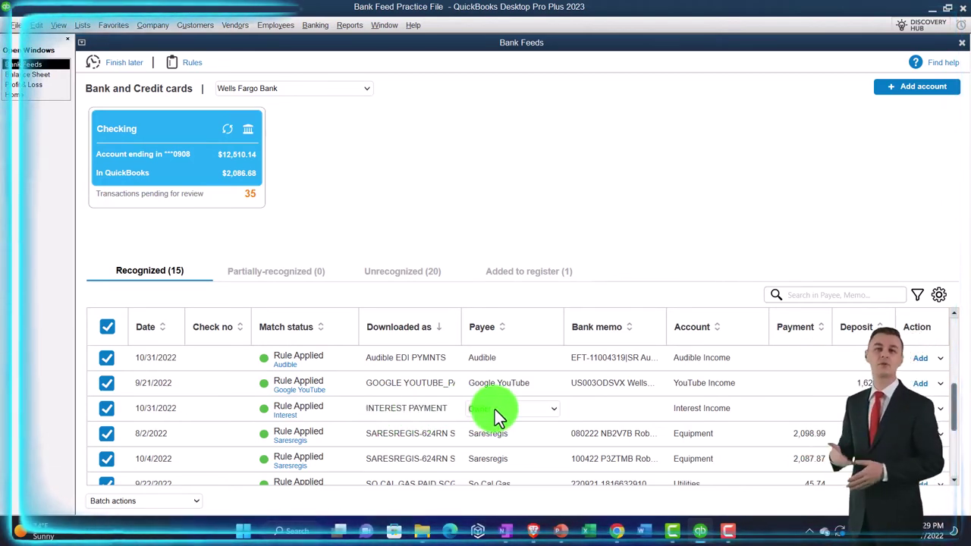
pyautogui.press('Tab')
pyautogui.press('Tab')
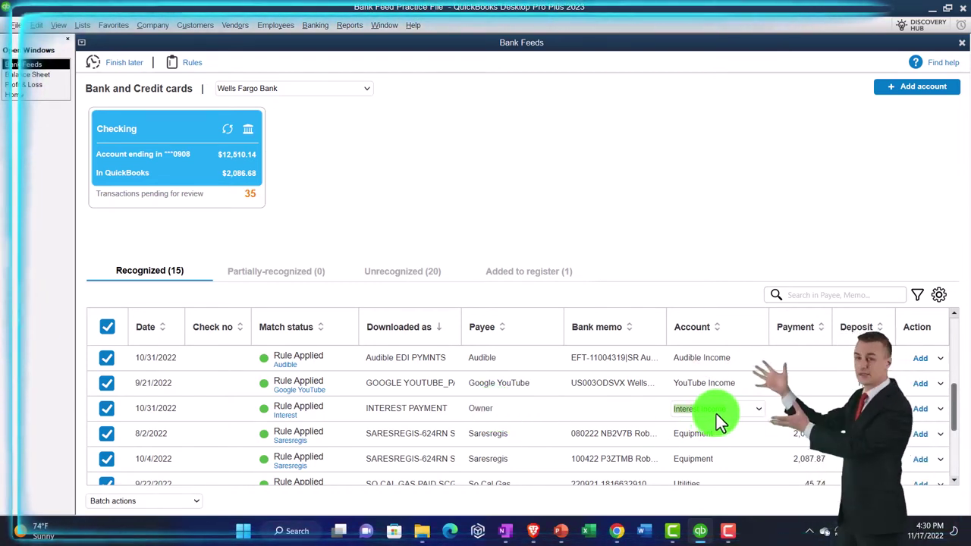
pyautogui.click(760, 410)
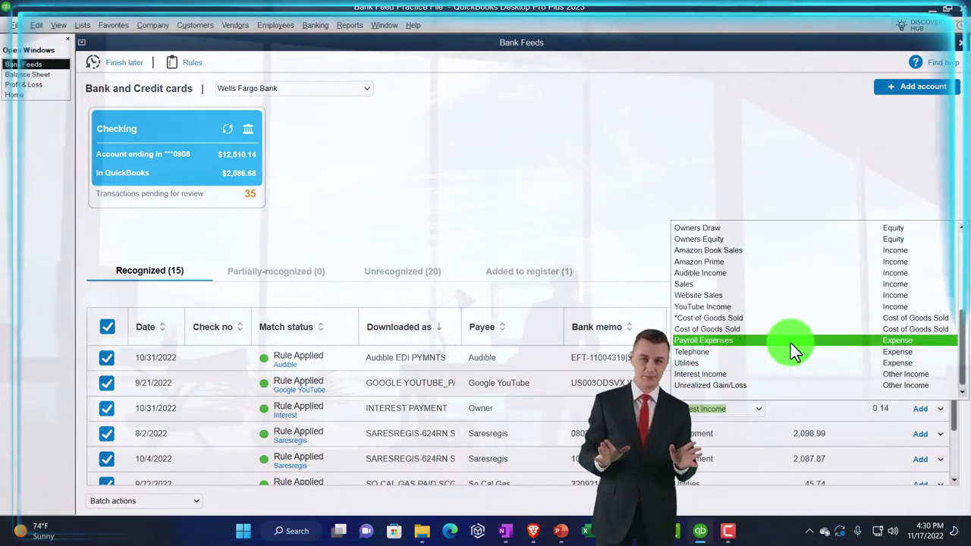
pyautogui.scroll(1, 791, 343)
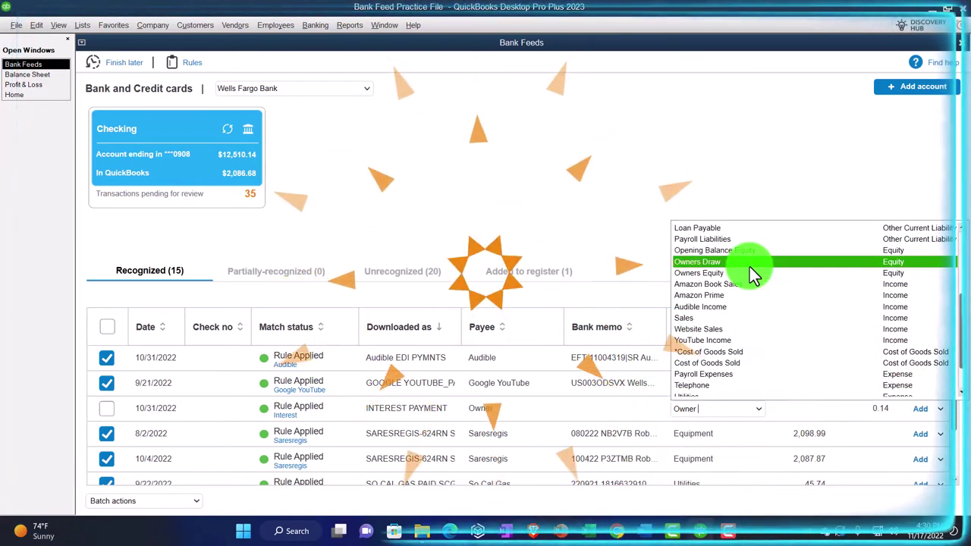
pyautogui.write('nvestment')
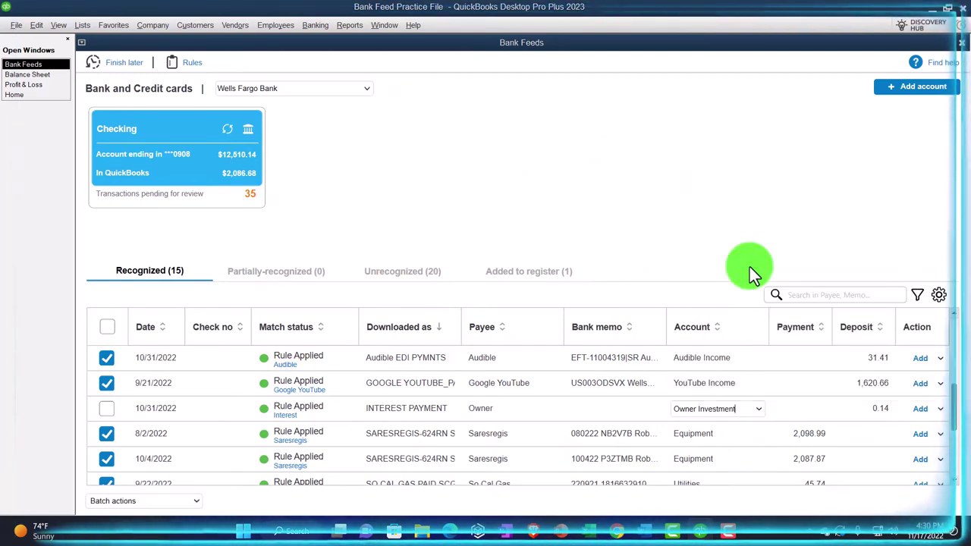
pyautogui.press('Tab')
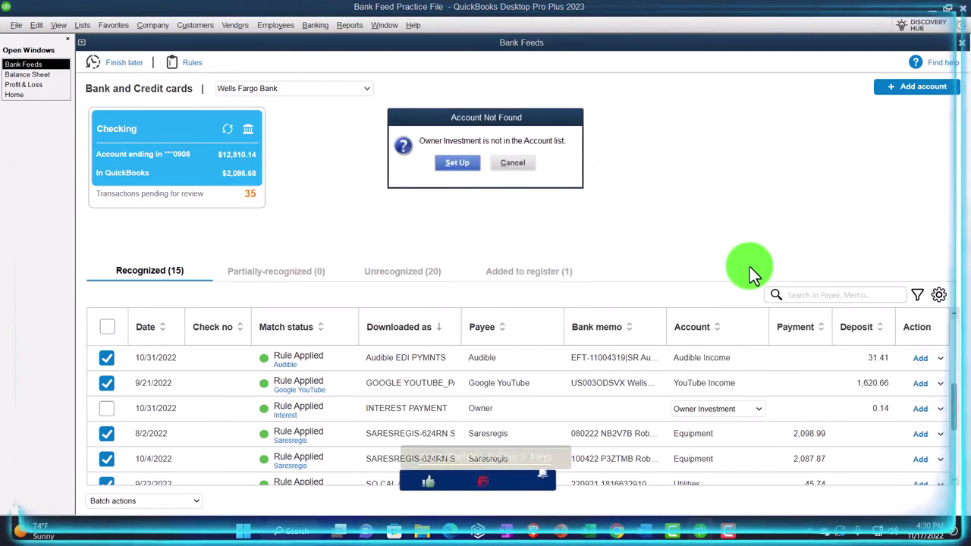
# Set up Owner Investment as a new Equity account and add the 10/31/2022 interest payment deposit to the register
pyautogui.click(458, 163)
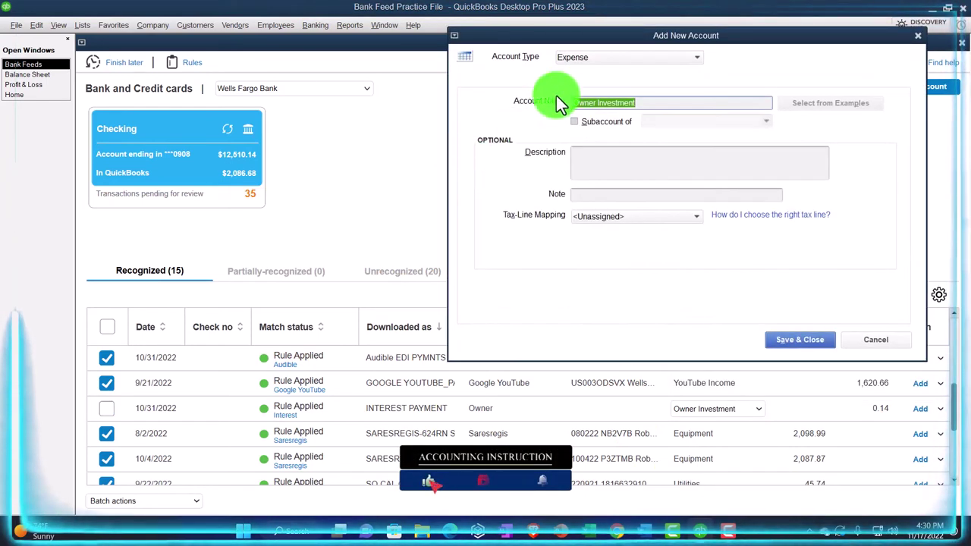
pyautogui.click(622, 91)
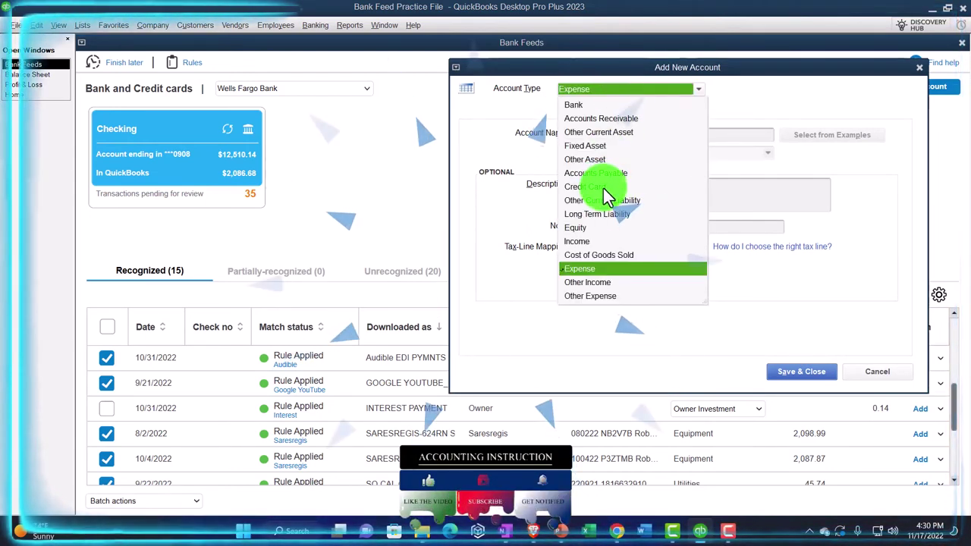
pyautogui.click(589, 227)
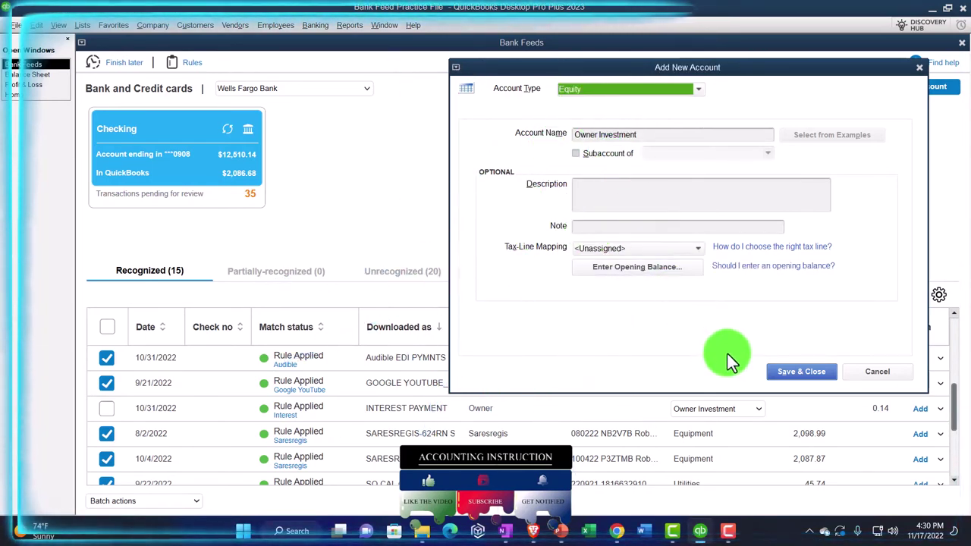
pyautogui.click(774, 375)
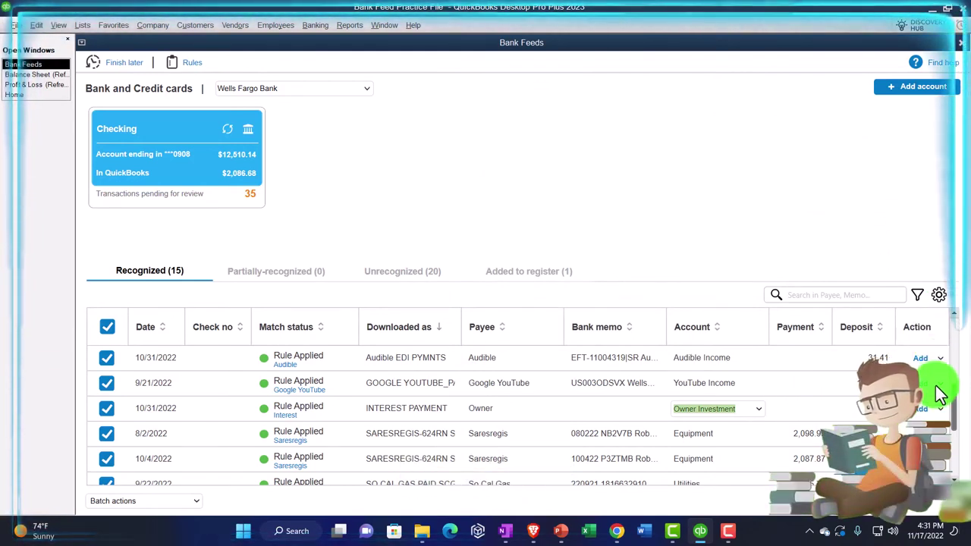
pyautogui.click(920, 408)
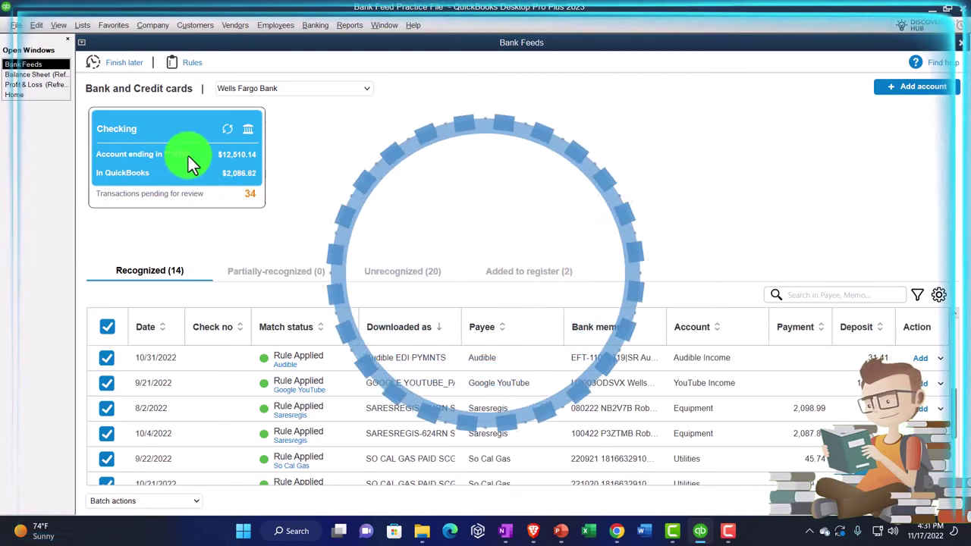
# Examine the Checking account's transaction detail from the Balance Sheet, close it, and check the Owner Investment line under Equity
pyautogui.click(30, 75)
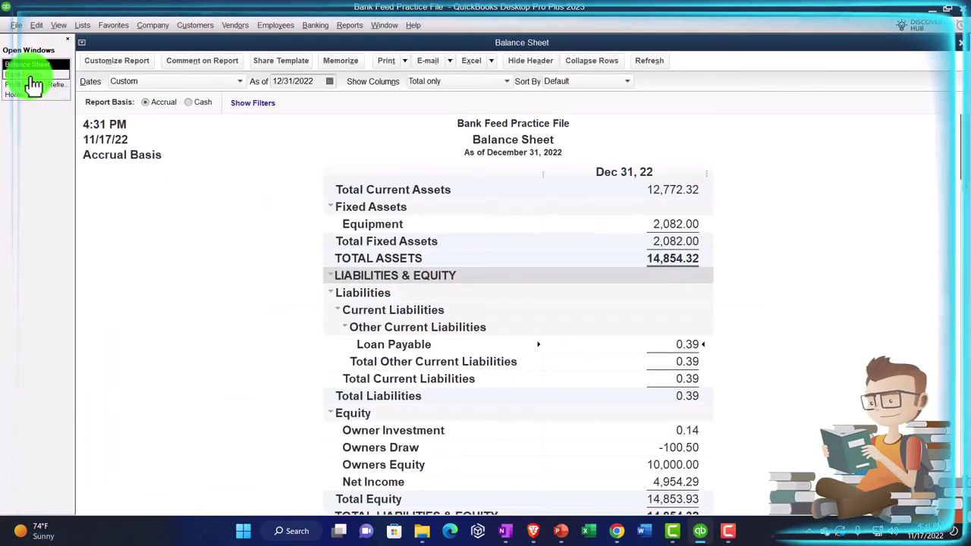
pyautogui.scroll(2, 374, 303)
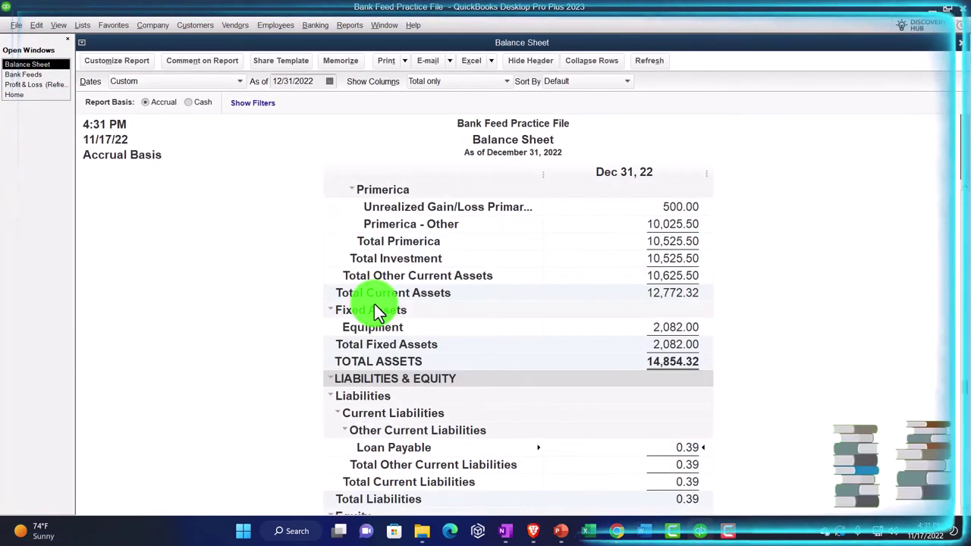
pyautogui.scroll(4, 374, 307)
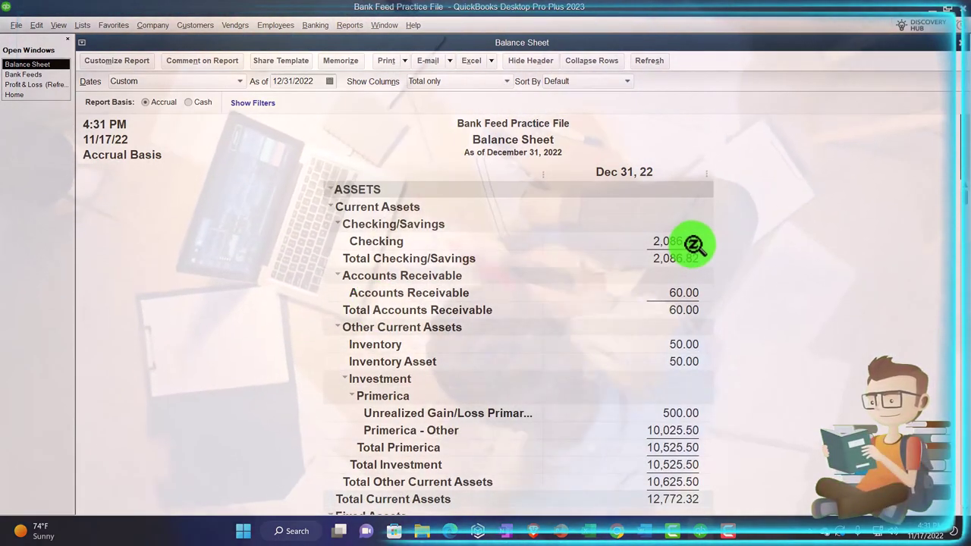
pyautogui.doubleClick(694, 243)
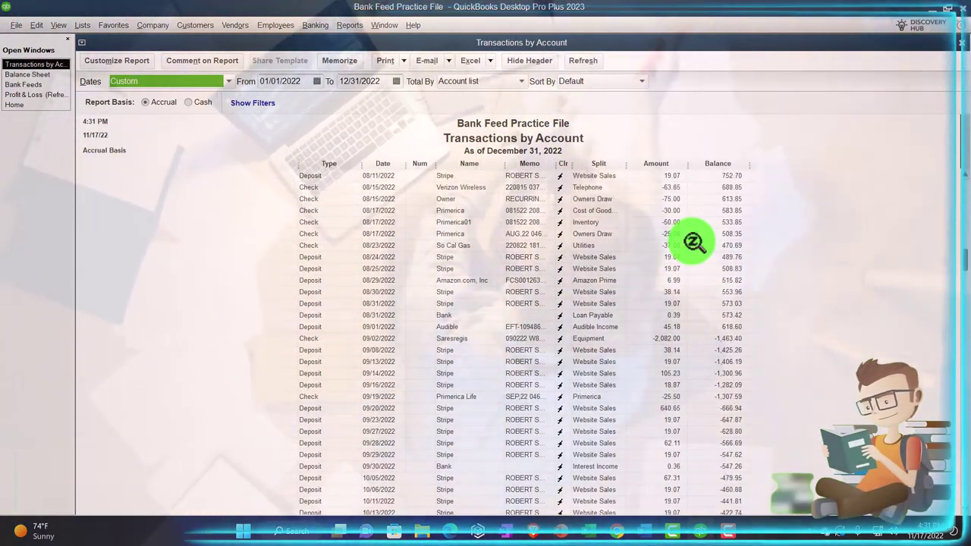
pyautogui.scroll(-1, 693, 243)
pyautogui.scroll(-1, 694, 243)
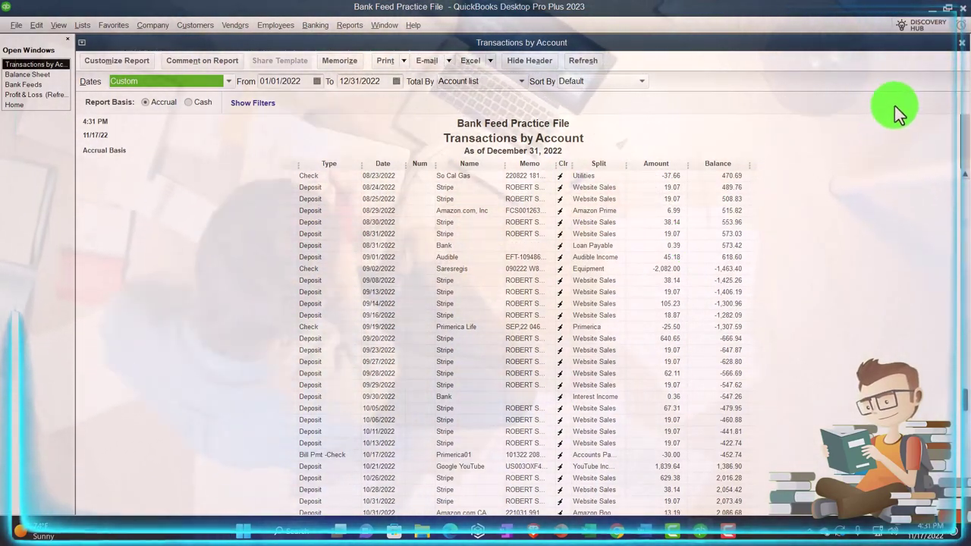
pyautogui.click(961, 42)
pyautogui.scroll(-5, 800, 292)
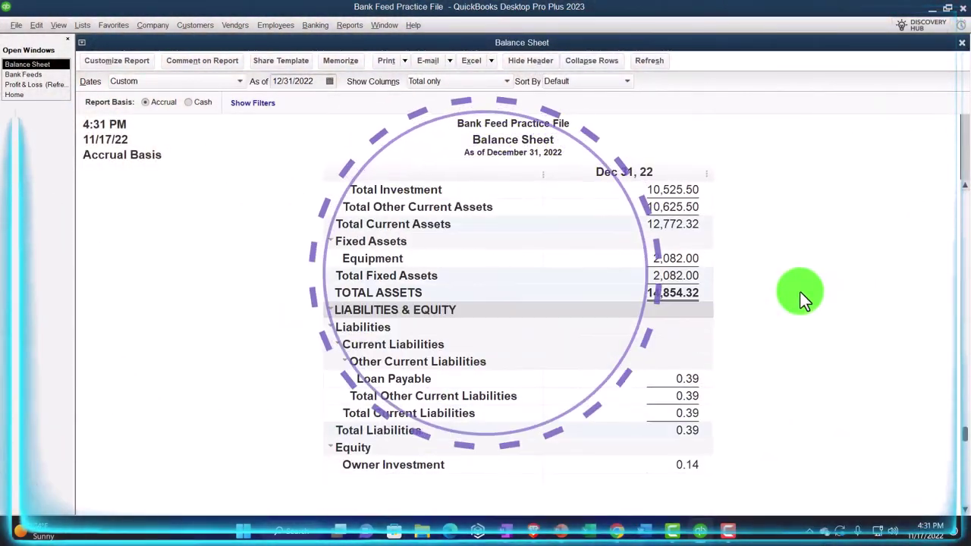
pyautogui.scroll(-2, 800, 292)
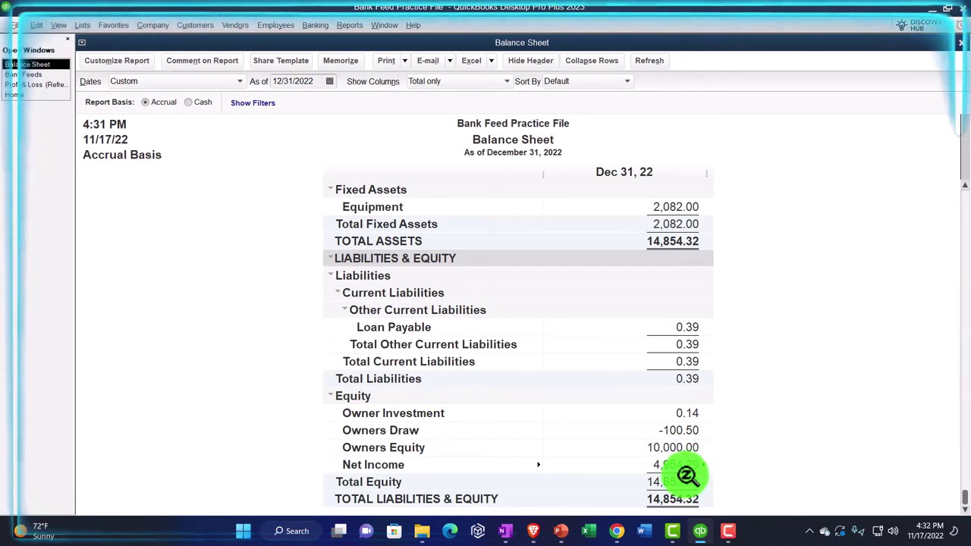
# Set the Balance Sheet's as-of date to 01/01/2023 and check the equity accounts
pyautogui.click(312, 81)
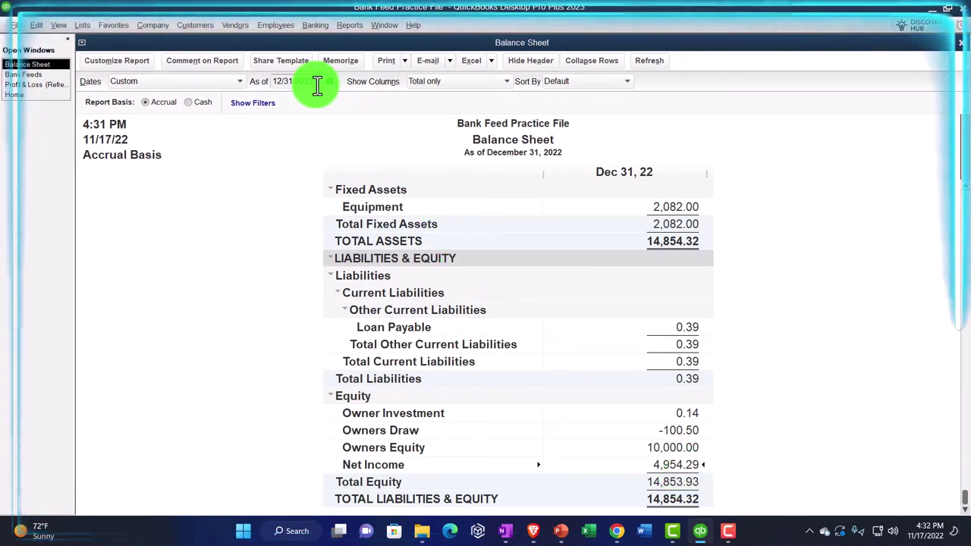
pyautogui.press('+')
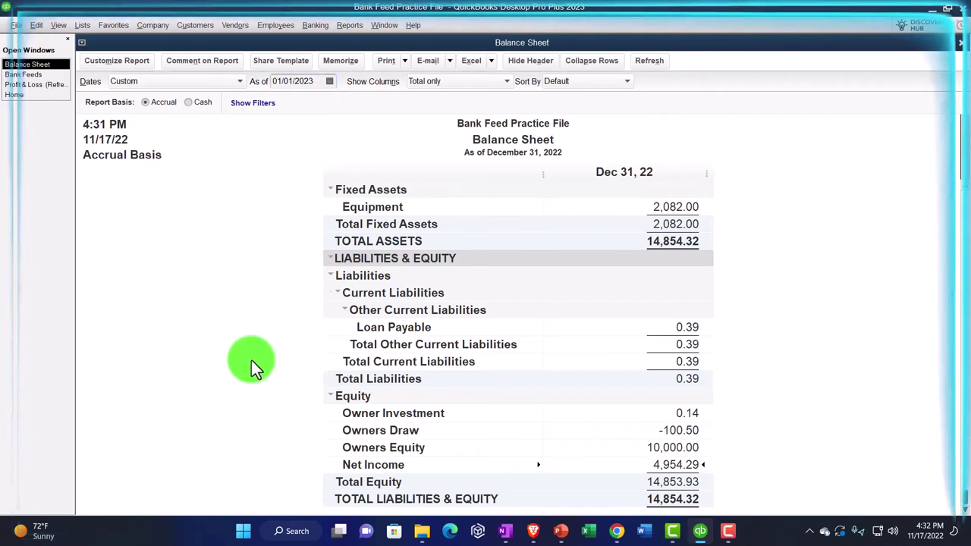
pyautogui.click(250, 363)
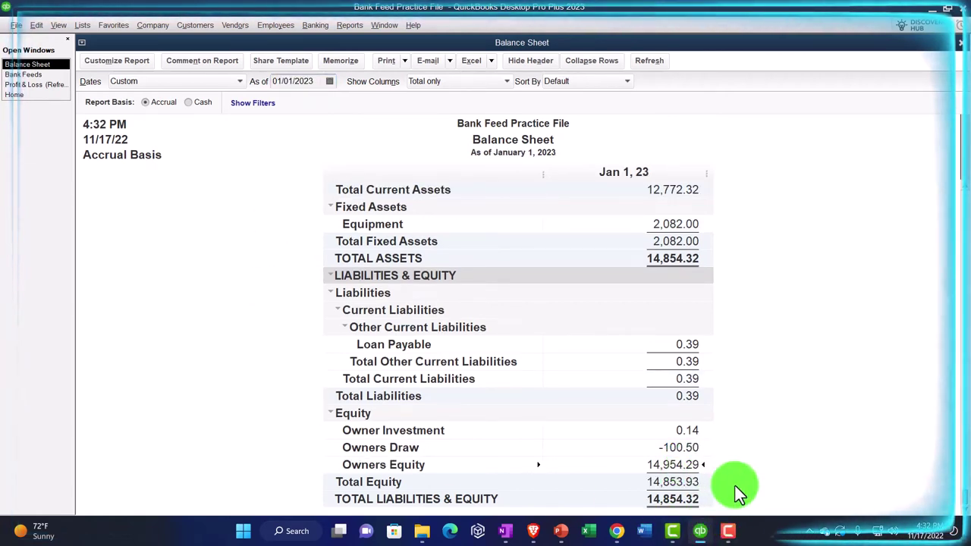
pyautogui.doubleClick(701, 430)
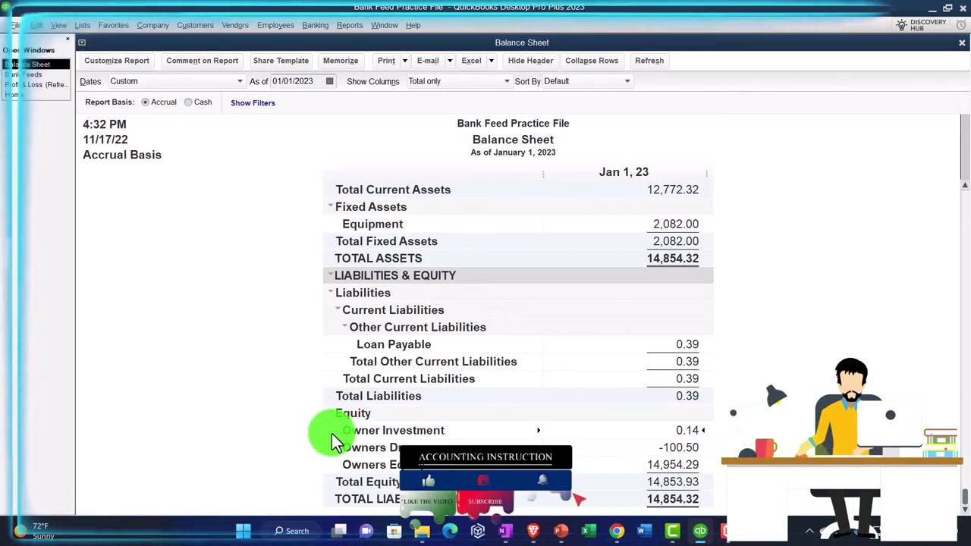
# Collapse the Assets and Liabilities & Equity sections to compare them, then reopen Liabilities & Equity with only Liabilities collapsed
pyautogui.scroll(3, 307, 307)
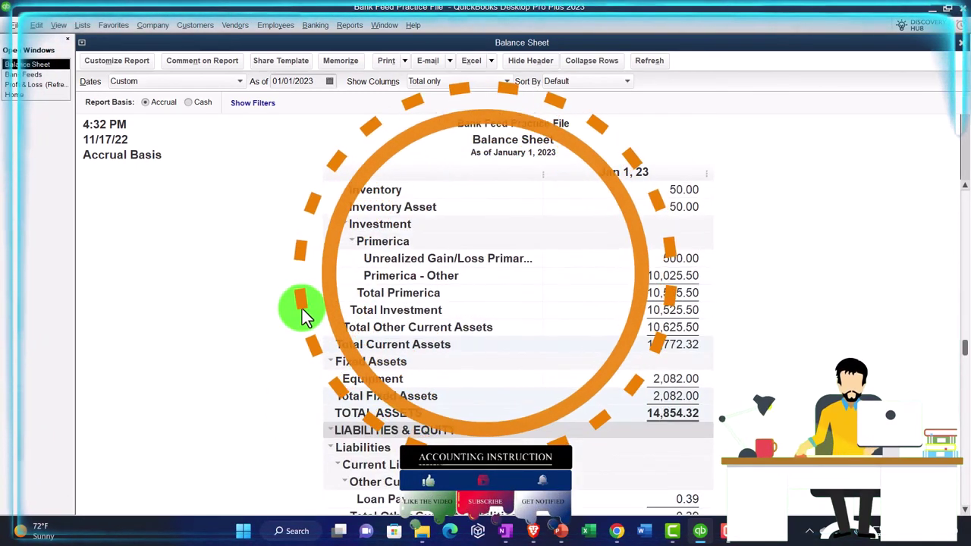
pyautogui.scroll(3, 304, 315)
pyautogui.click(330, 190)
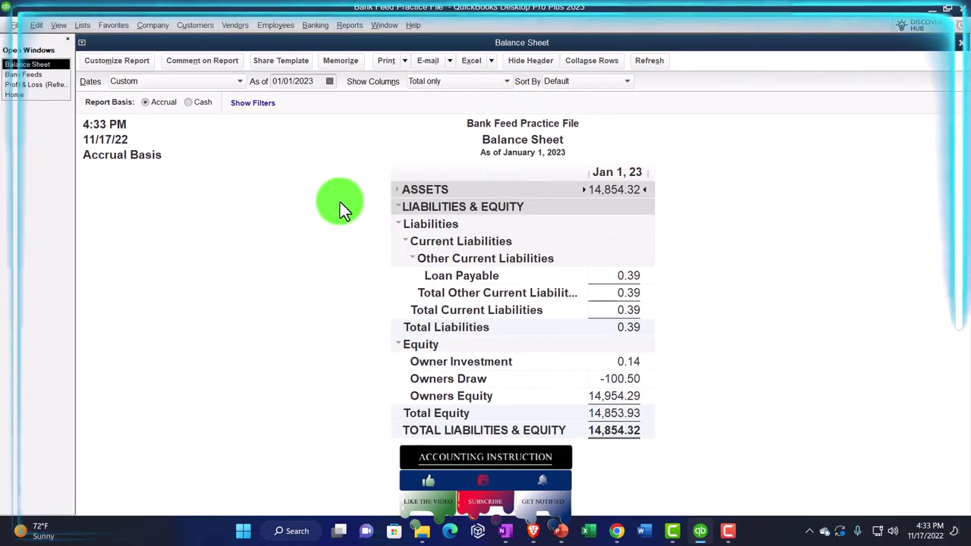
pyautogui.click(397, 208)
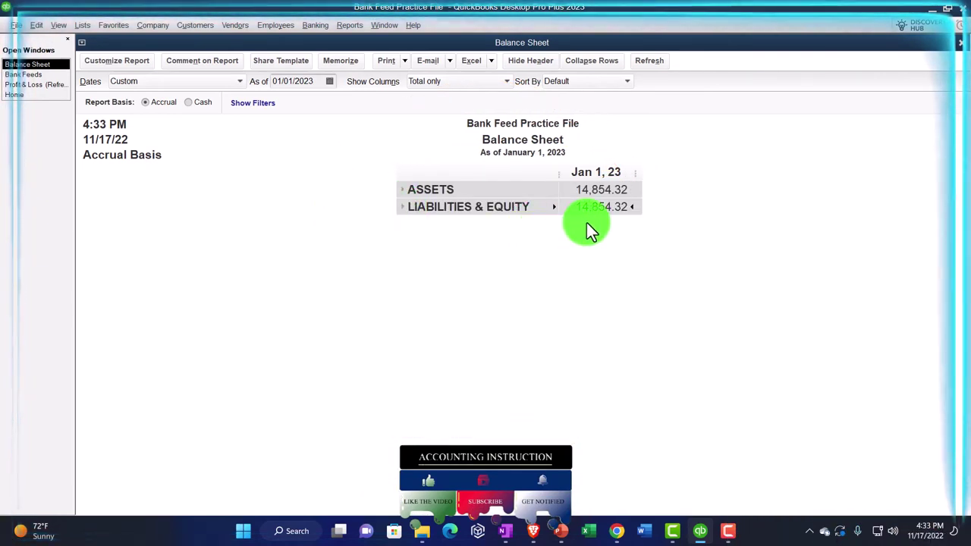
pyautogui.click(402, 208)
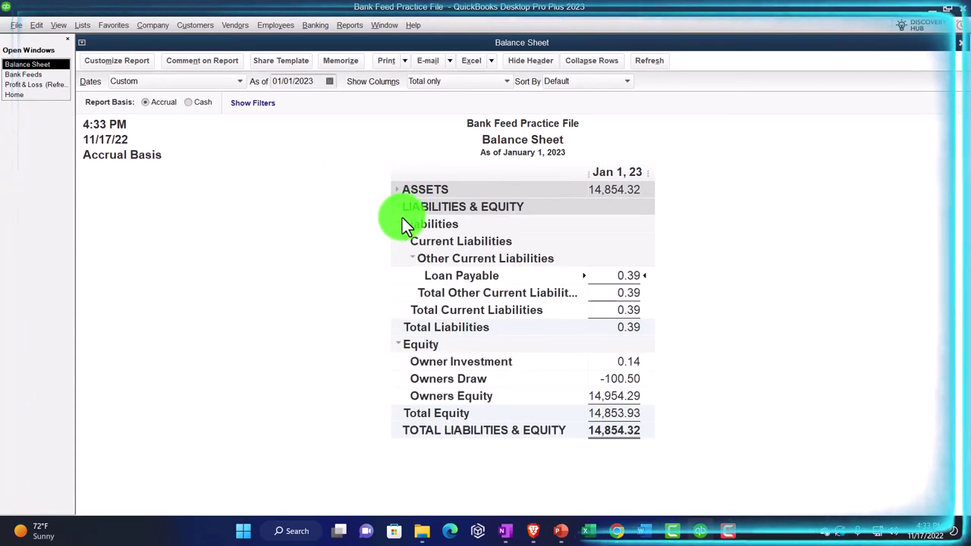
pyautogui.click(398, 223)
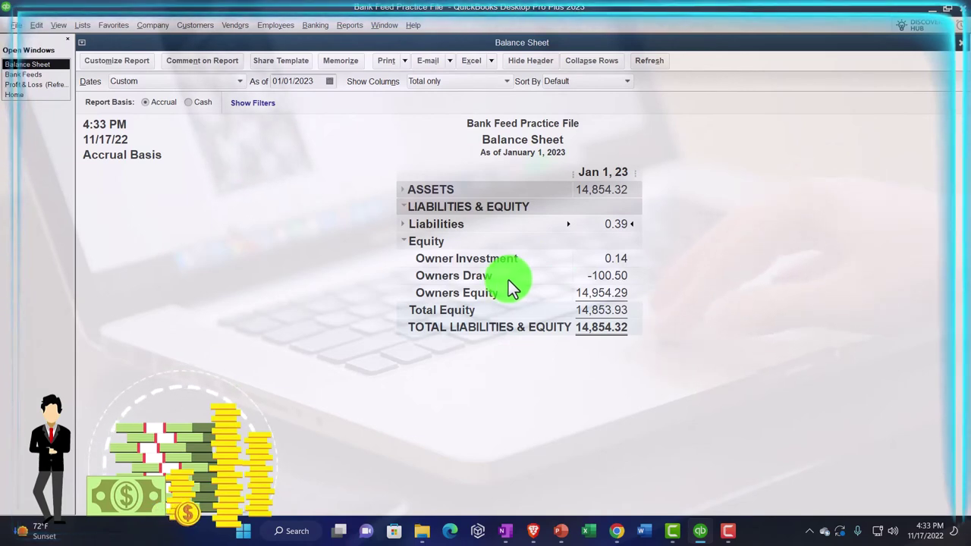
# Expand the Assets and Liabilities sections again and review the asset, Loan Payable and equity lines
pyautogui.click(401, 189)
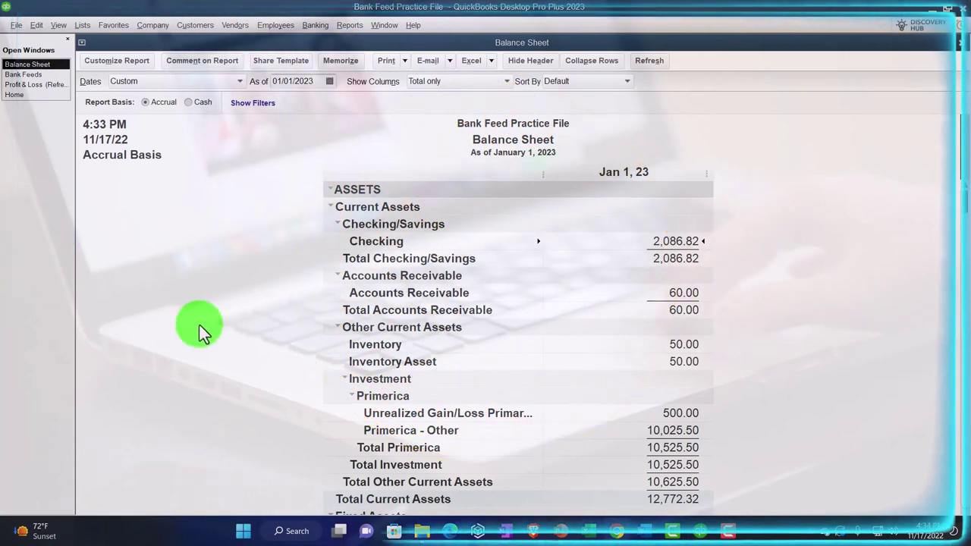
pyautogui.scroll(-3, 289, 384)
pyautogui.scroll(-1, 289, 383)
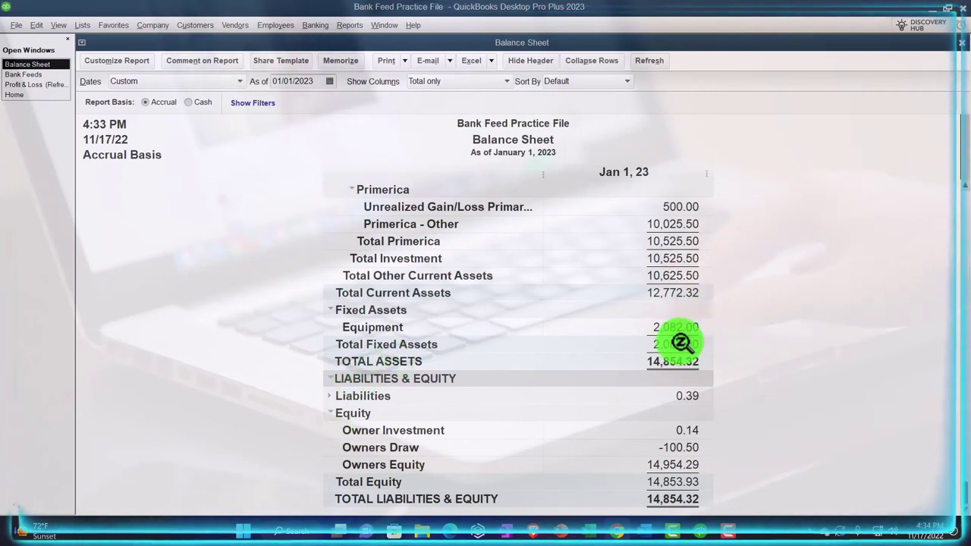
pyautogui.scroll(3, 678, 348)
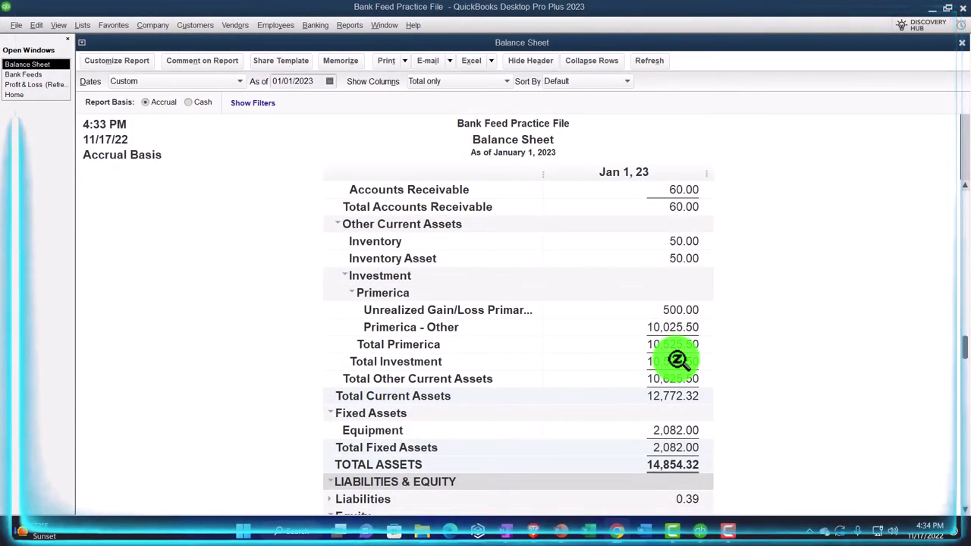
pyautogui.scroll(-2, 442, 387)
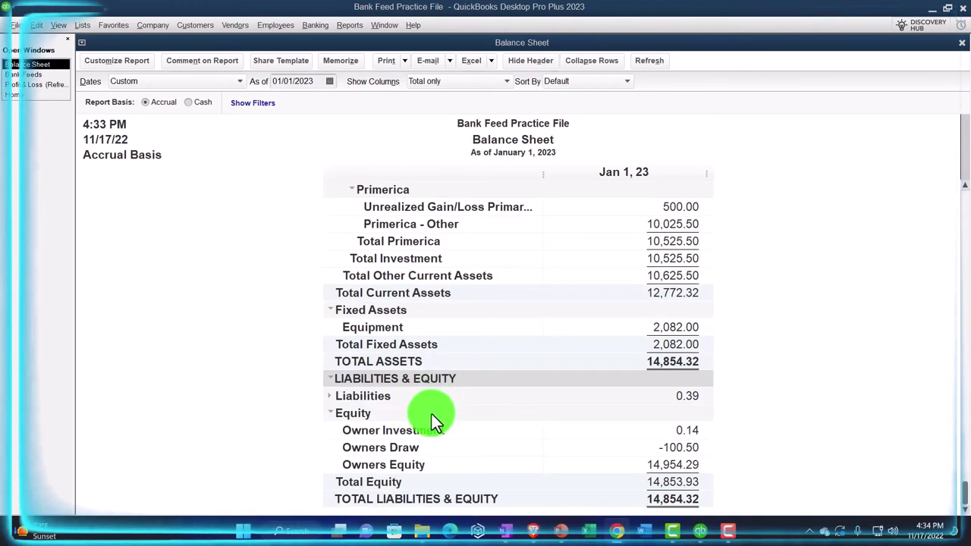
pyautogui.click(331, 396)
pyautogui.scroll(-2, 301, 392)
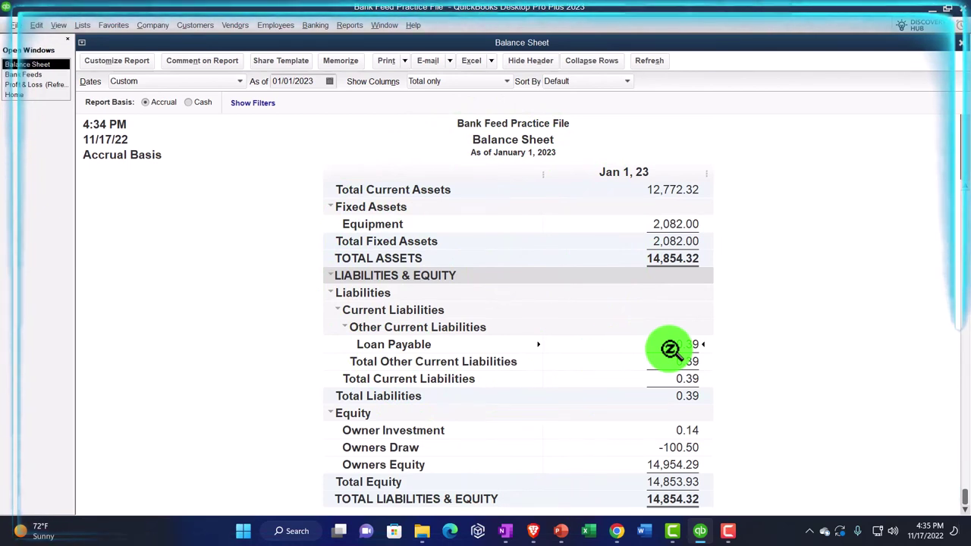
# Check the Profit & Loss report and open the Trial Balance for 01/01/2022 through 12/31/2022
pyautogui.click(32, 84)
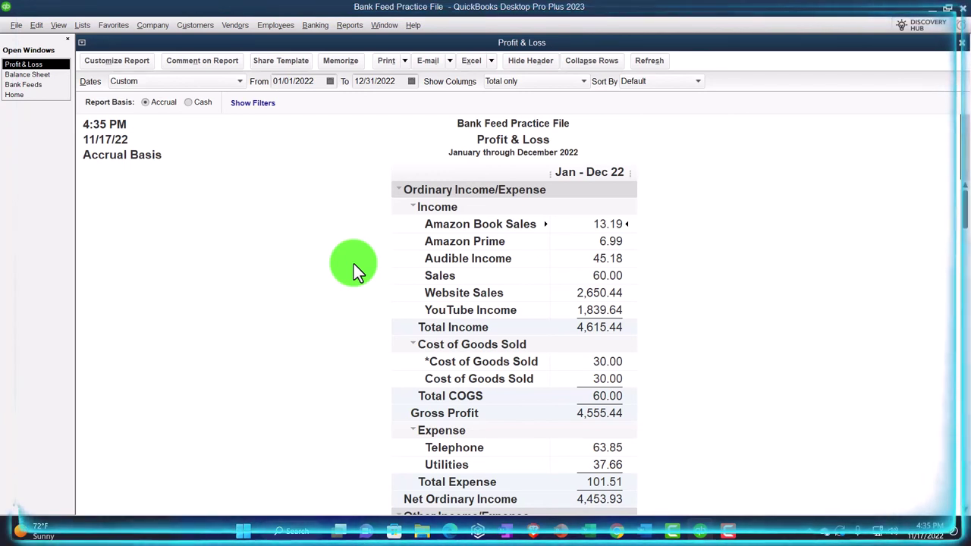
pyautogui.click(348, 26)
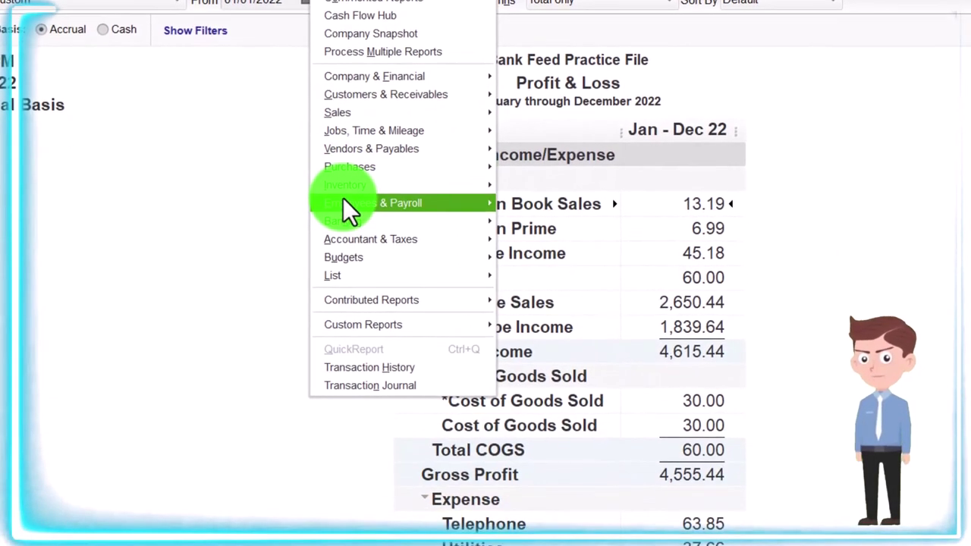
pyautogui.moveTo(356, 308)
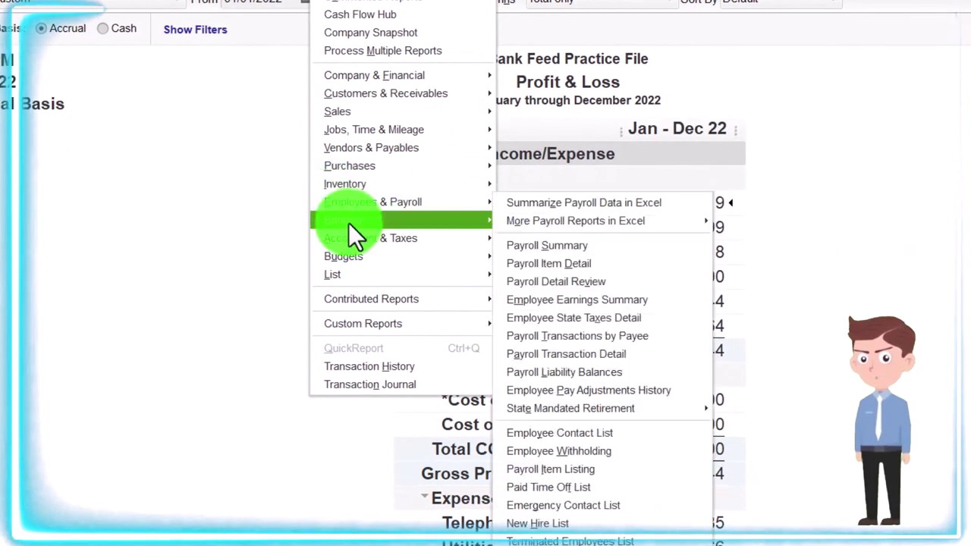
pyautogui.moveTo(394, 239)
pyautogui.click(521, 238)
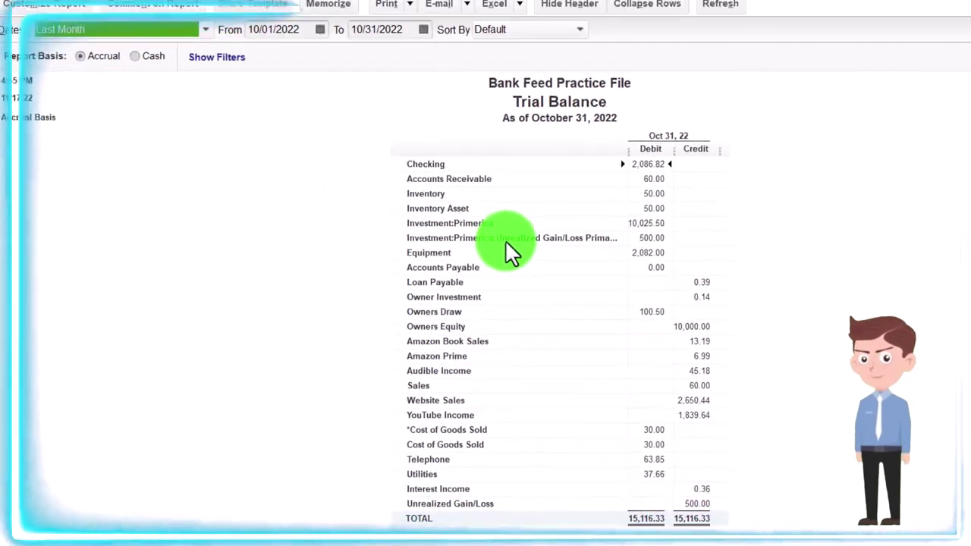
pyautogui.write('0101')
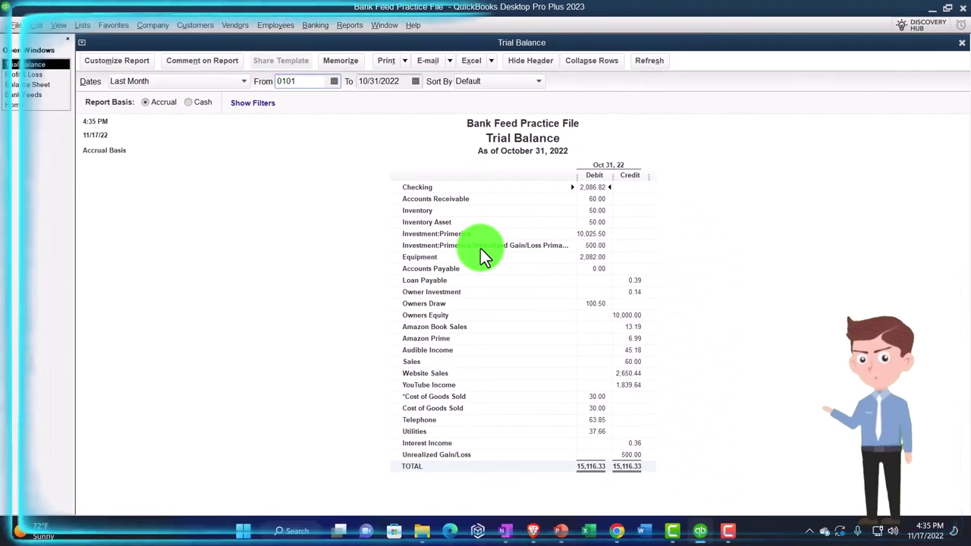
pyautogui.press('Tab')
pyautogui.write('123122')
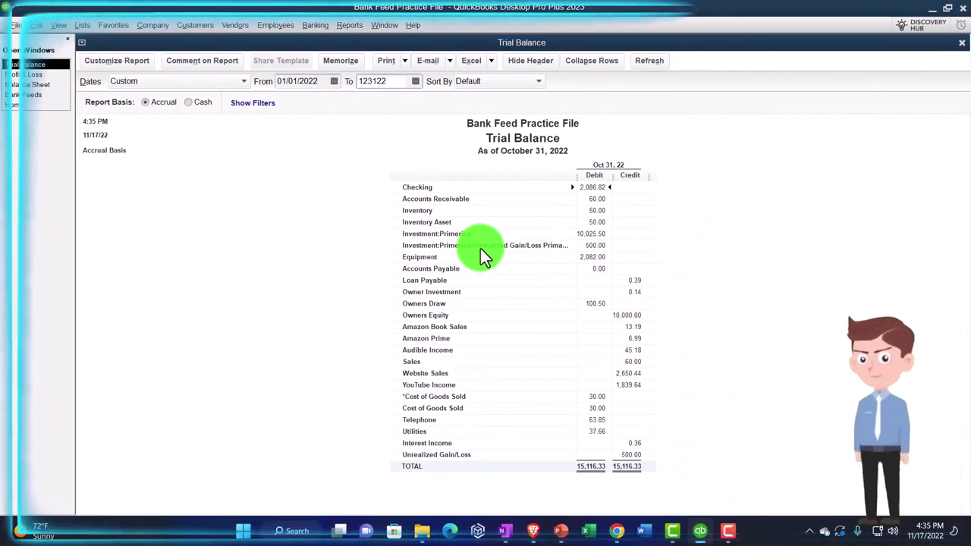
pyautogui.press('Tab')
# Enlarge the Trial Balance's column label font and apply the change to all related fonts
pyautogui.click(125, 61)
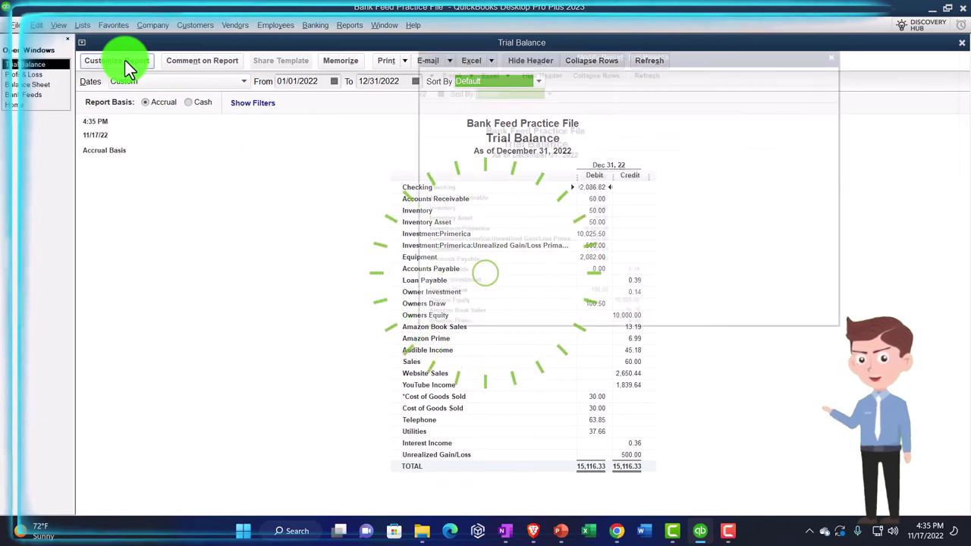
pyautogui.click(644, 60)
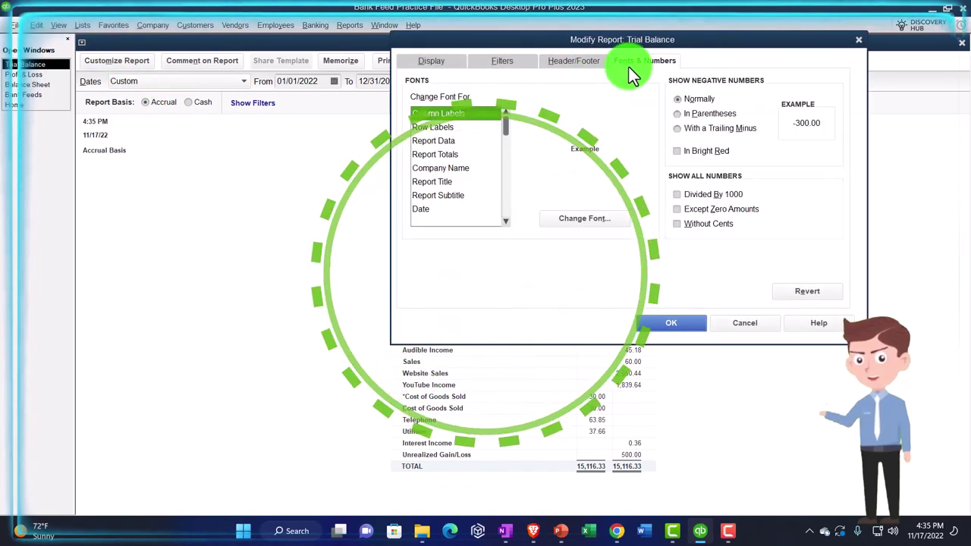
pyautogui.click(611, 220)
pyautogui.scroll(-1, 600, 189)
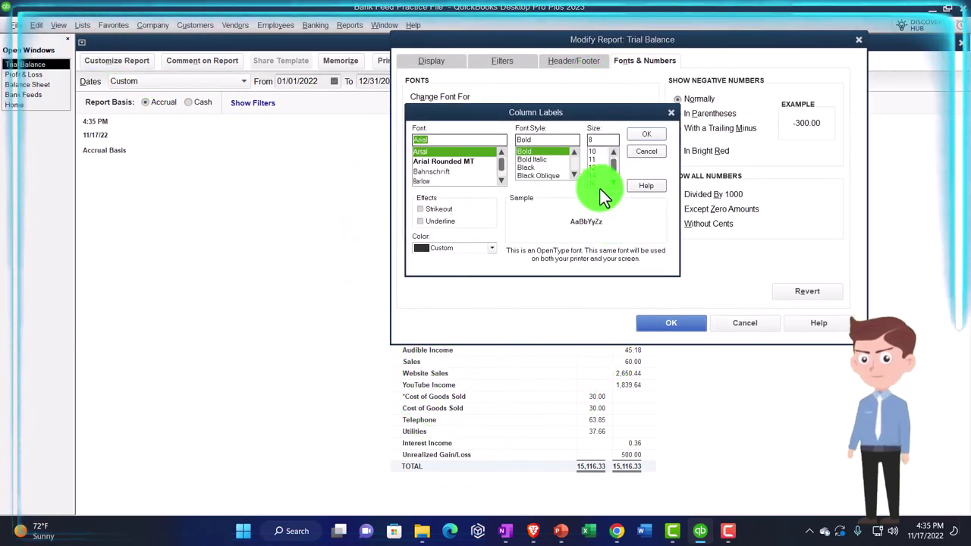
pyautogui.click(598, 183)
pyautogui.click(638, 135)
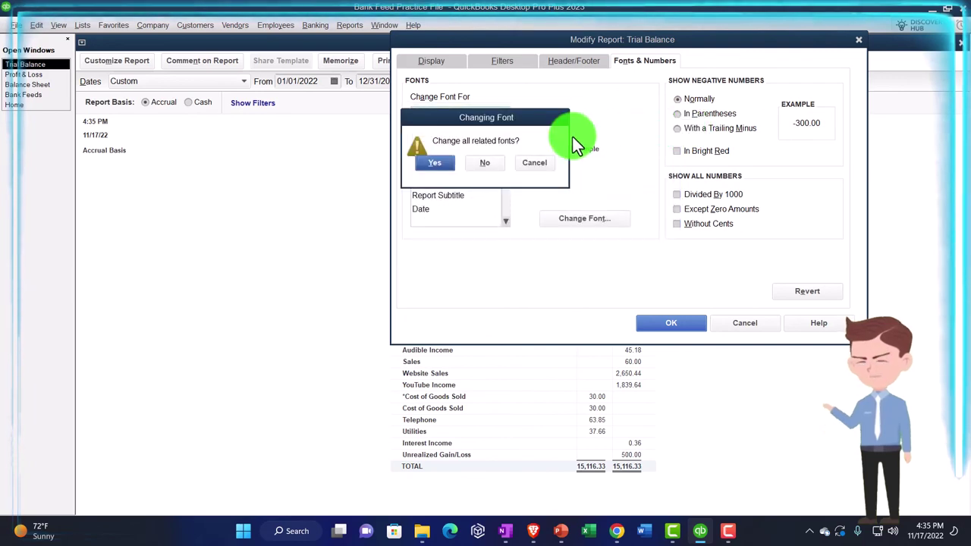
pyautogui.click(443, 164)
pyautogui.click(672, 322)
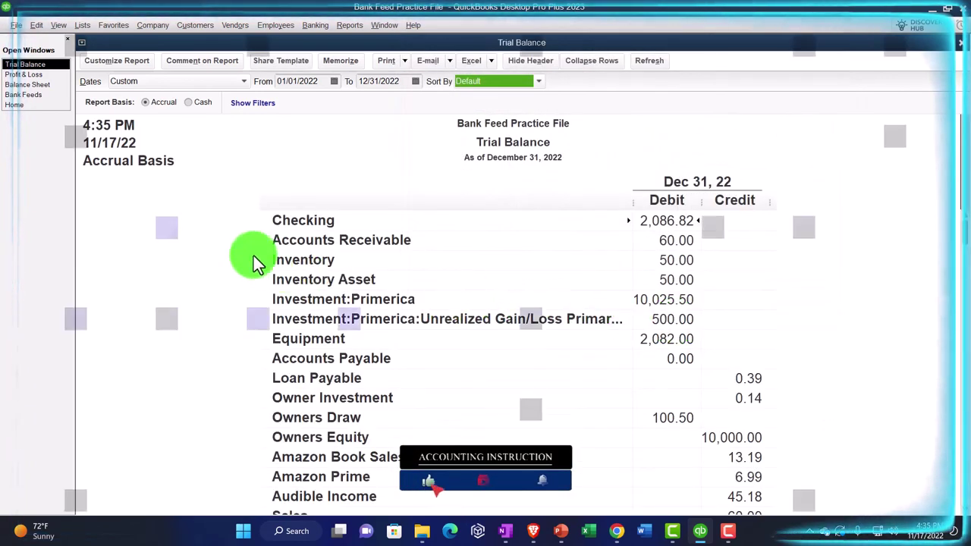
# Review the Trial Balance from the asset accounts through Loan Payable, Owner Investment and the income and expense accounts to the totals
pyautogui.scroll(-1, 240, 232)
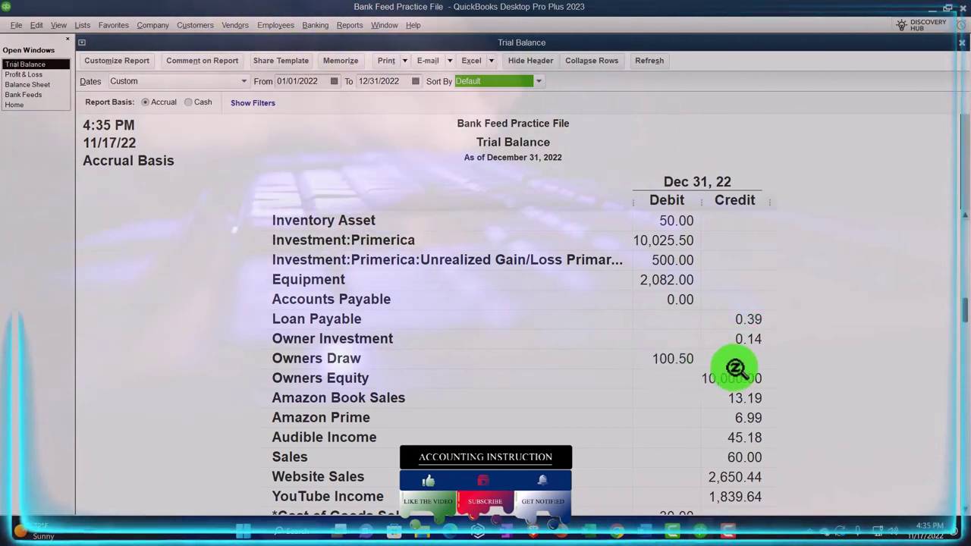
pyautogui.scroll(-1, 706, 389)
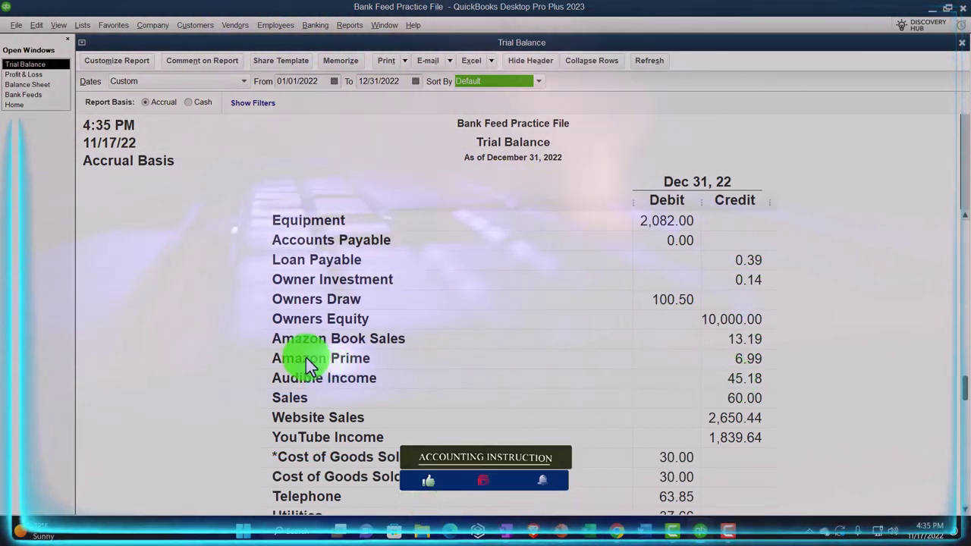
pyautogui.scroll(-1, 299, 368)
pyautogui.scroll(-1, 276, 396)
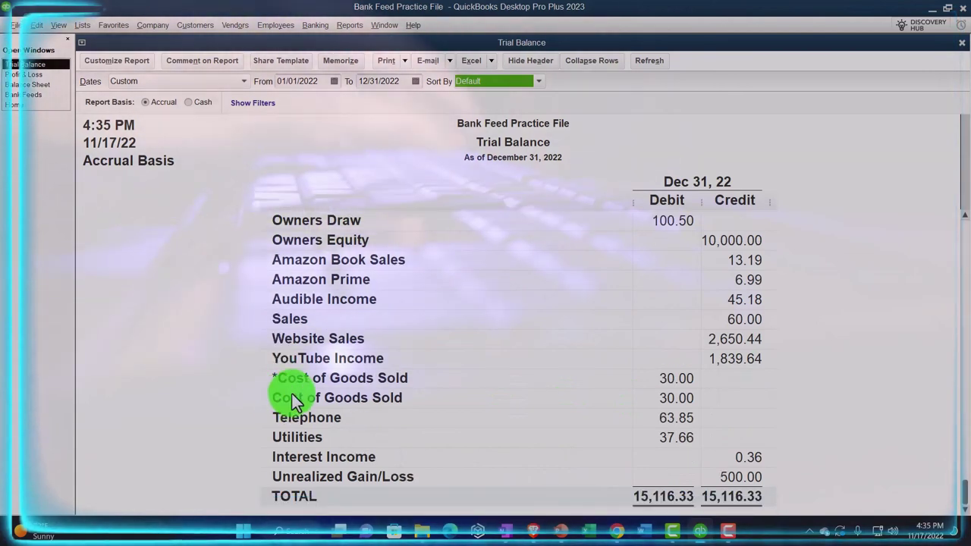